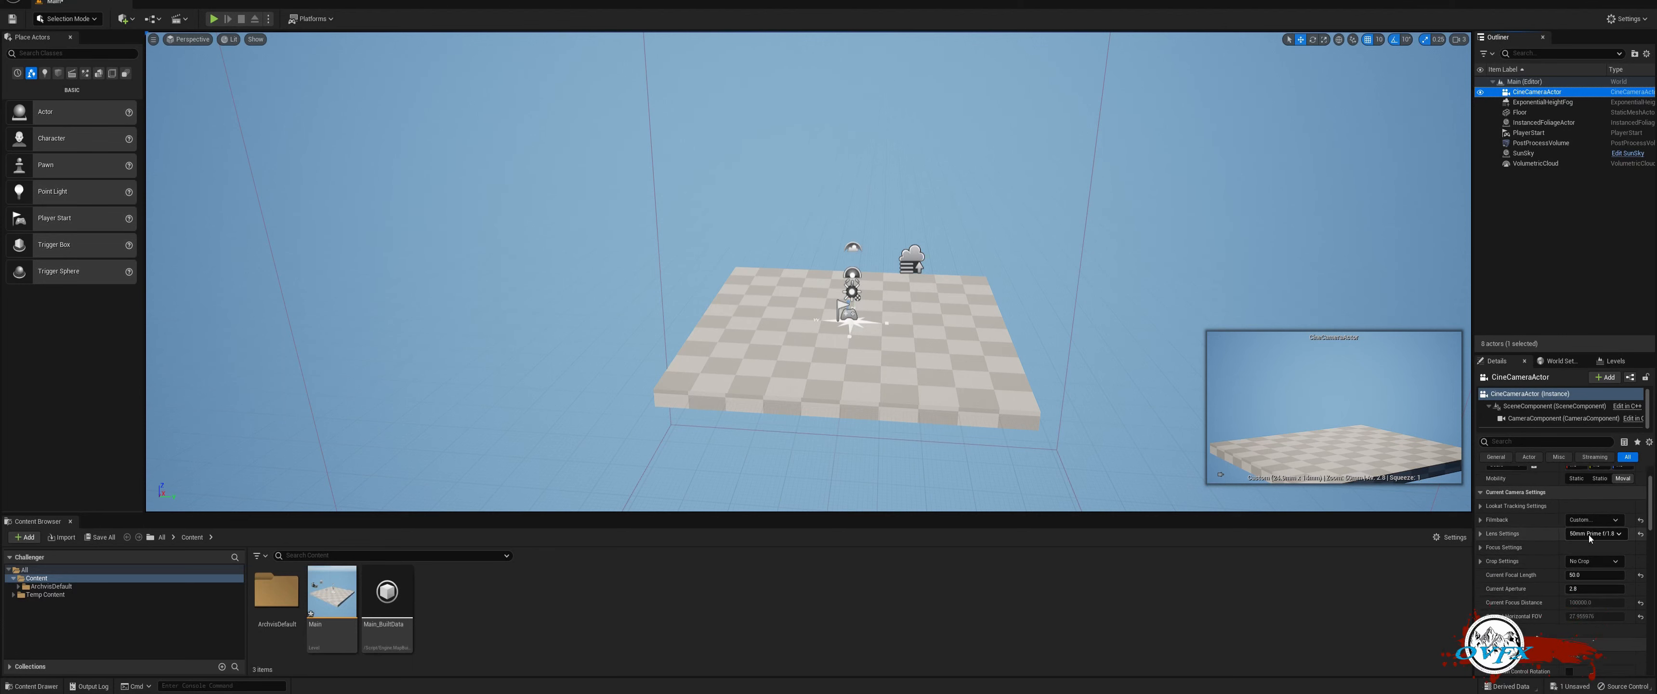
# Step: Check the cine camera's lens presets and look through SunSky's location, date, time and rendering properties
pyautogui.click(1588, 534)
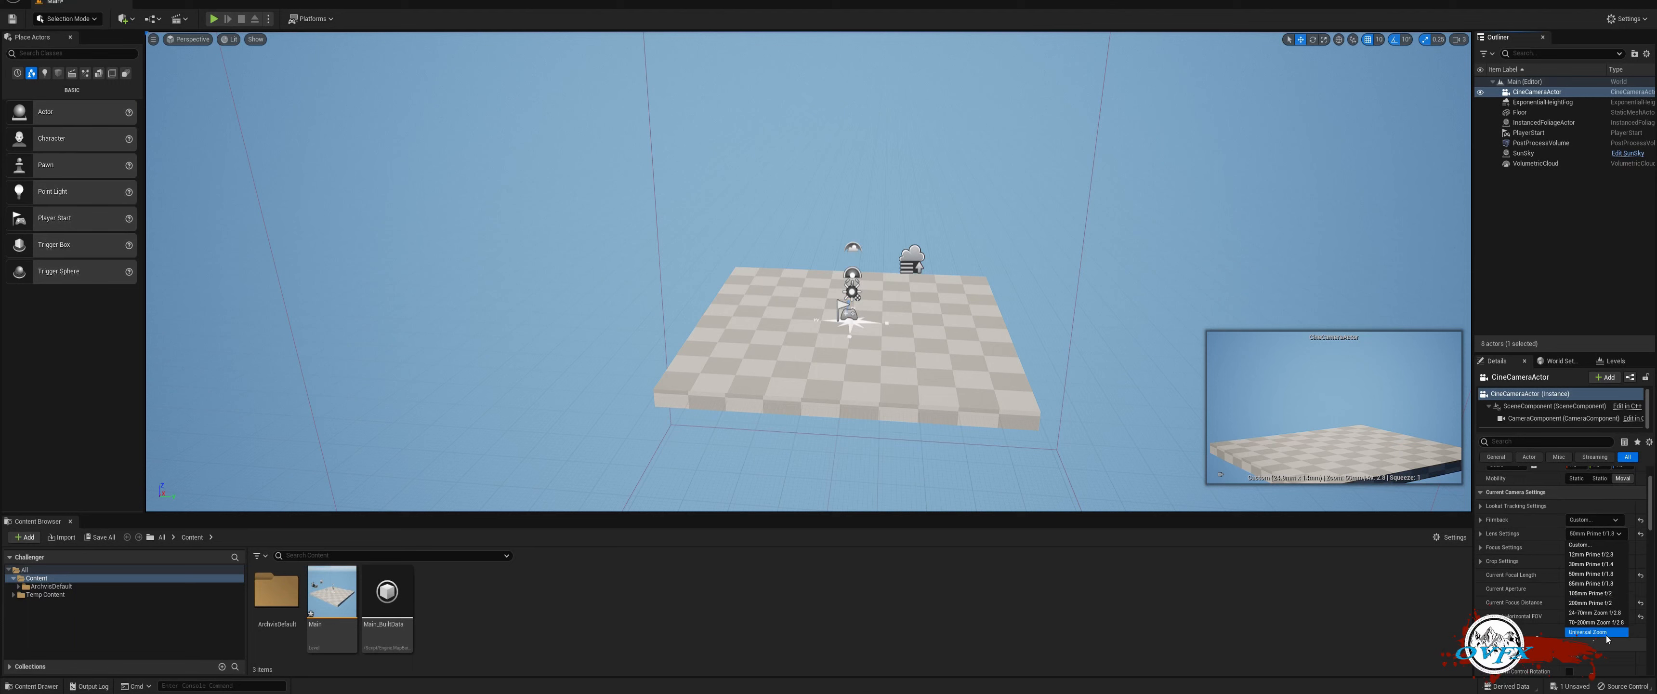
pyautogui.click(1530, 153)
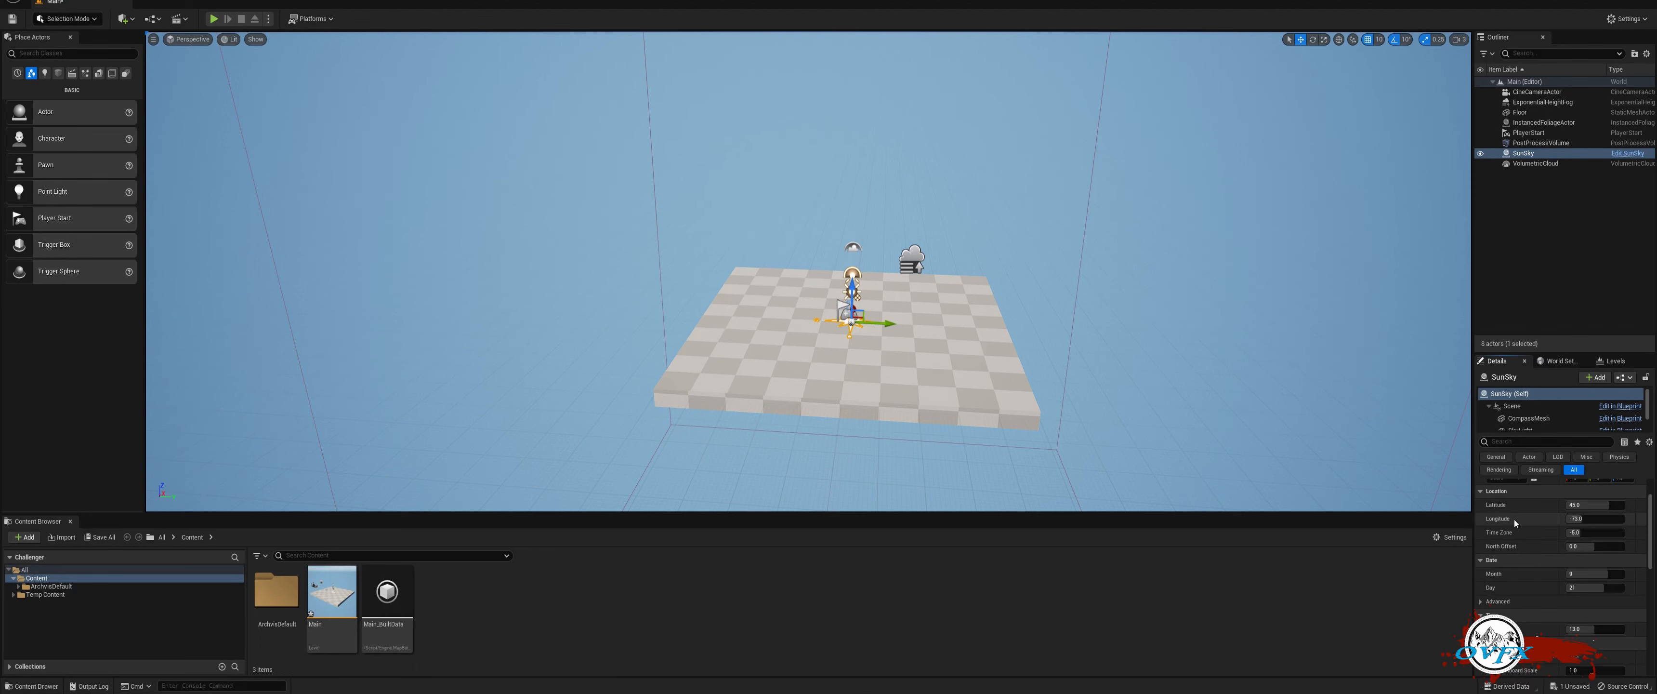
pyautogui.scroll(-10, 1519, 586)
pyautogui.scroll(-1, 1519, 586)
pyautogui.scroll(6, 1518, 586)
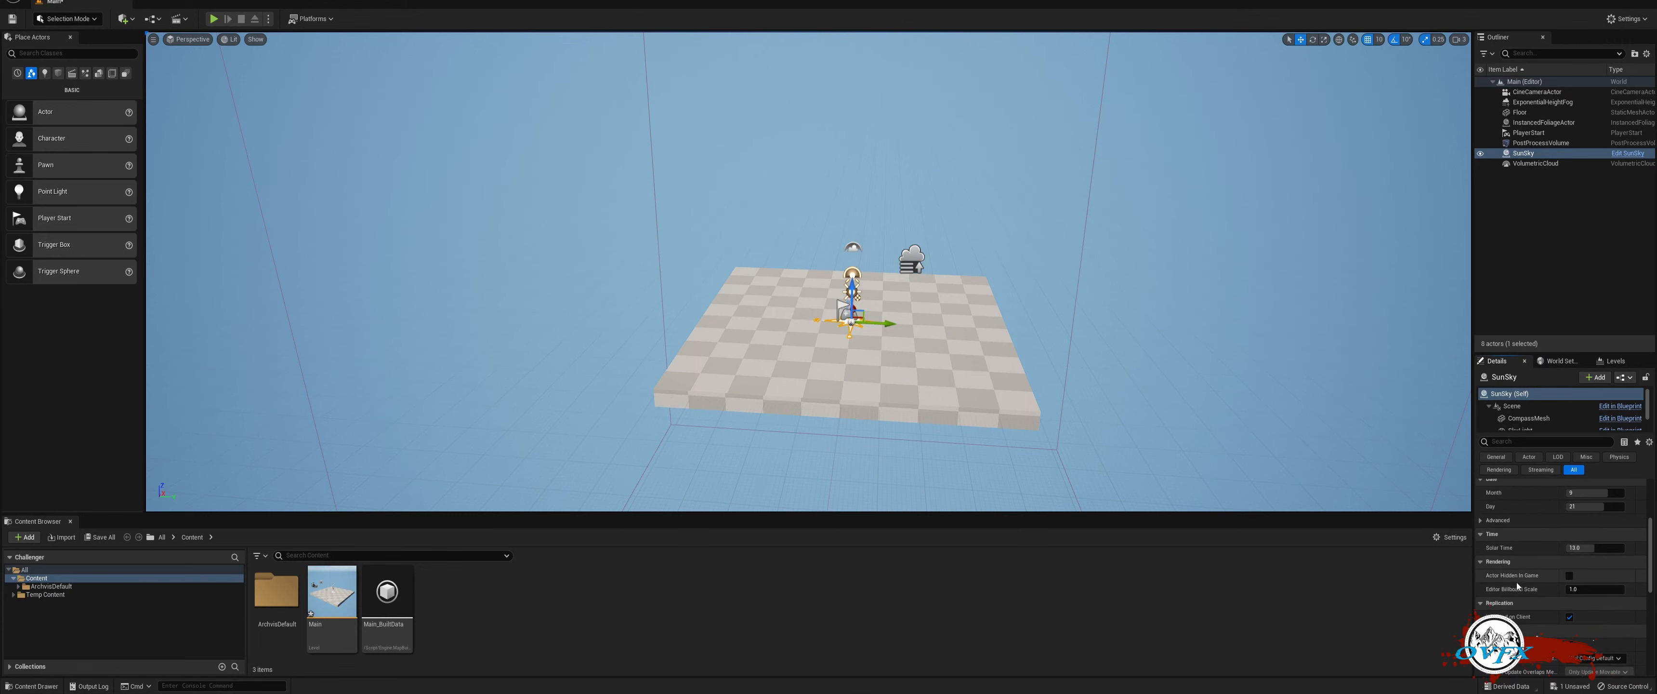
pyautogui.scroll(1, 1115, 420)
pyautogui.scroll(4, 1115, 420)
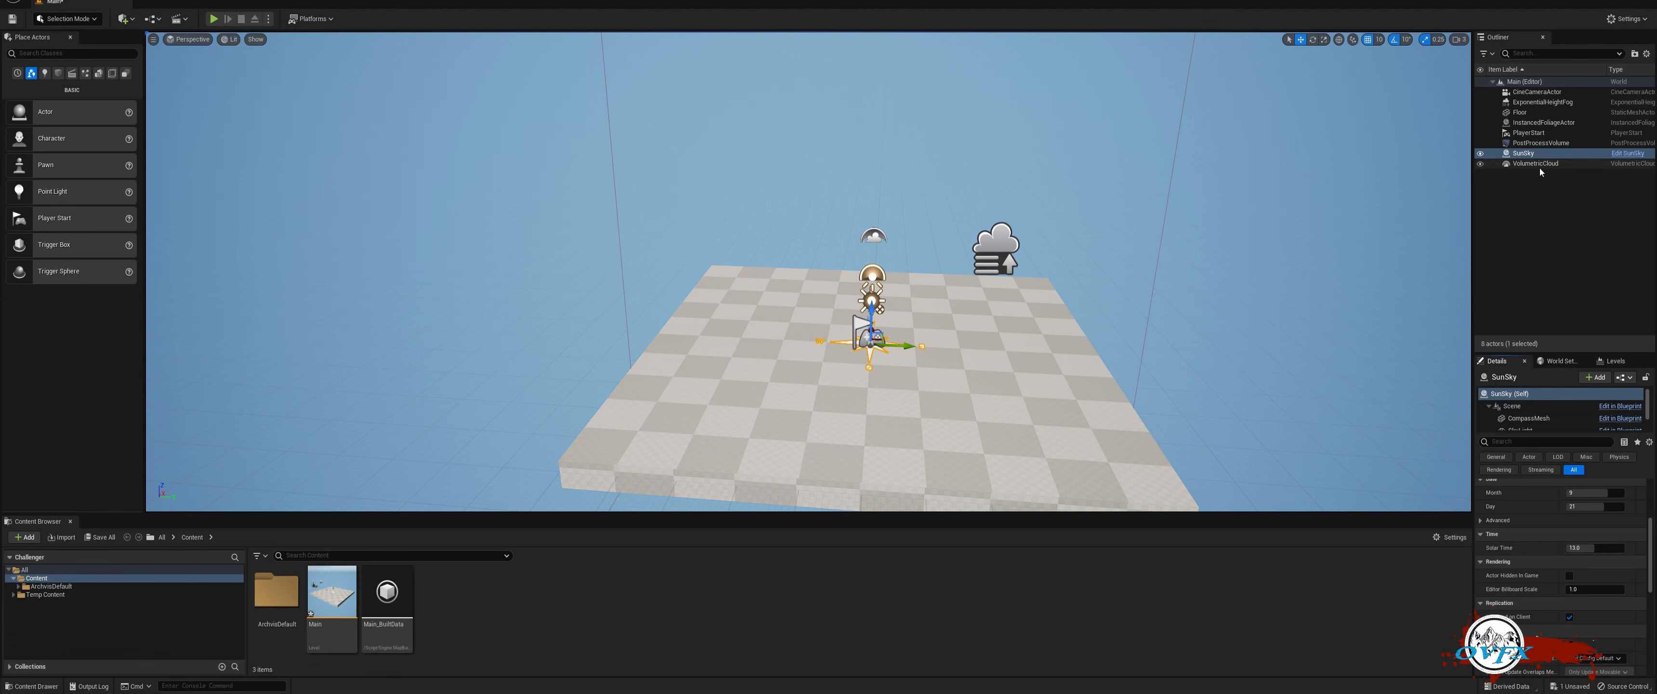
# Step: View the world settings and the list of levels
pyautogui.click(1560, 361)
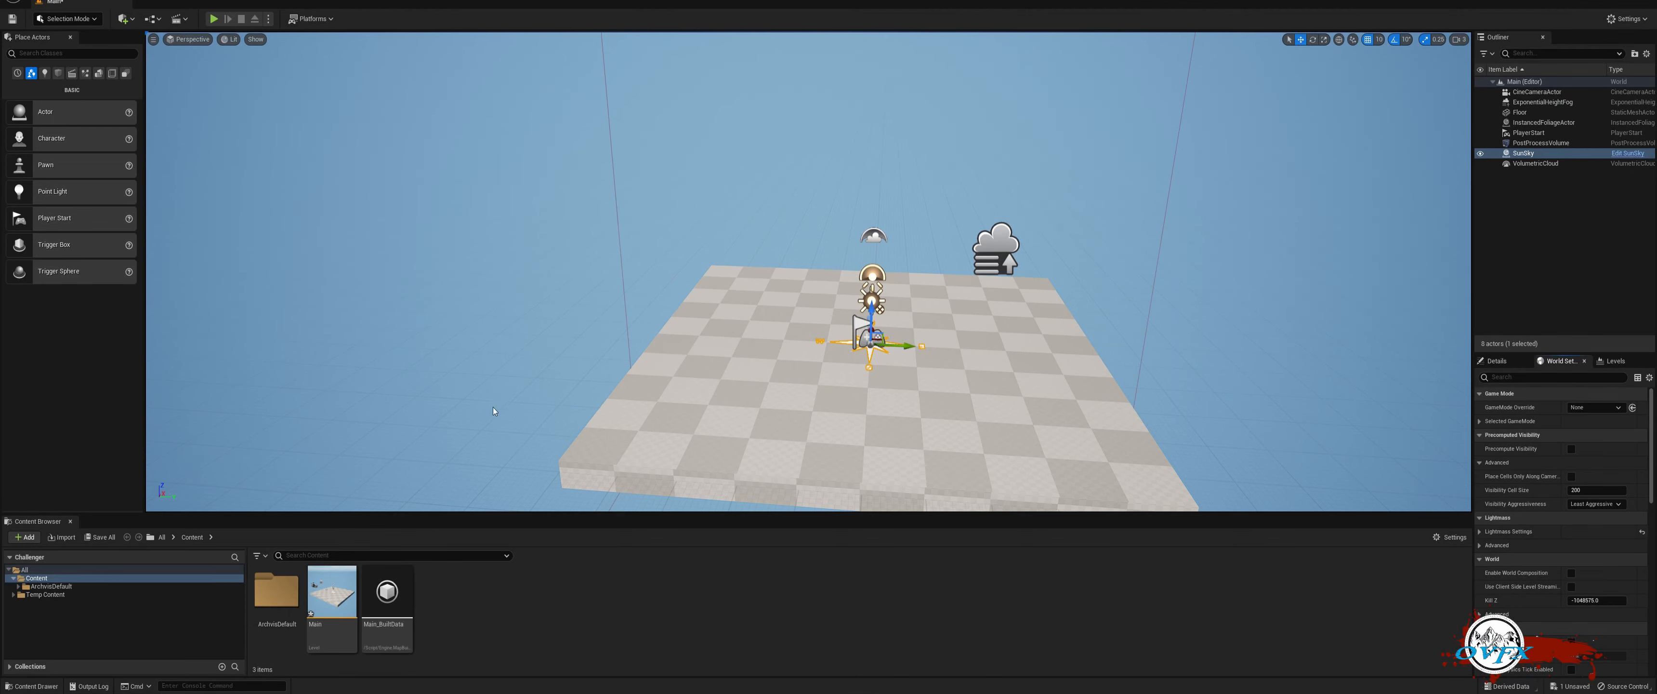
pyautogui.click(1615, 361)
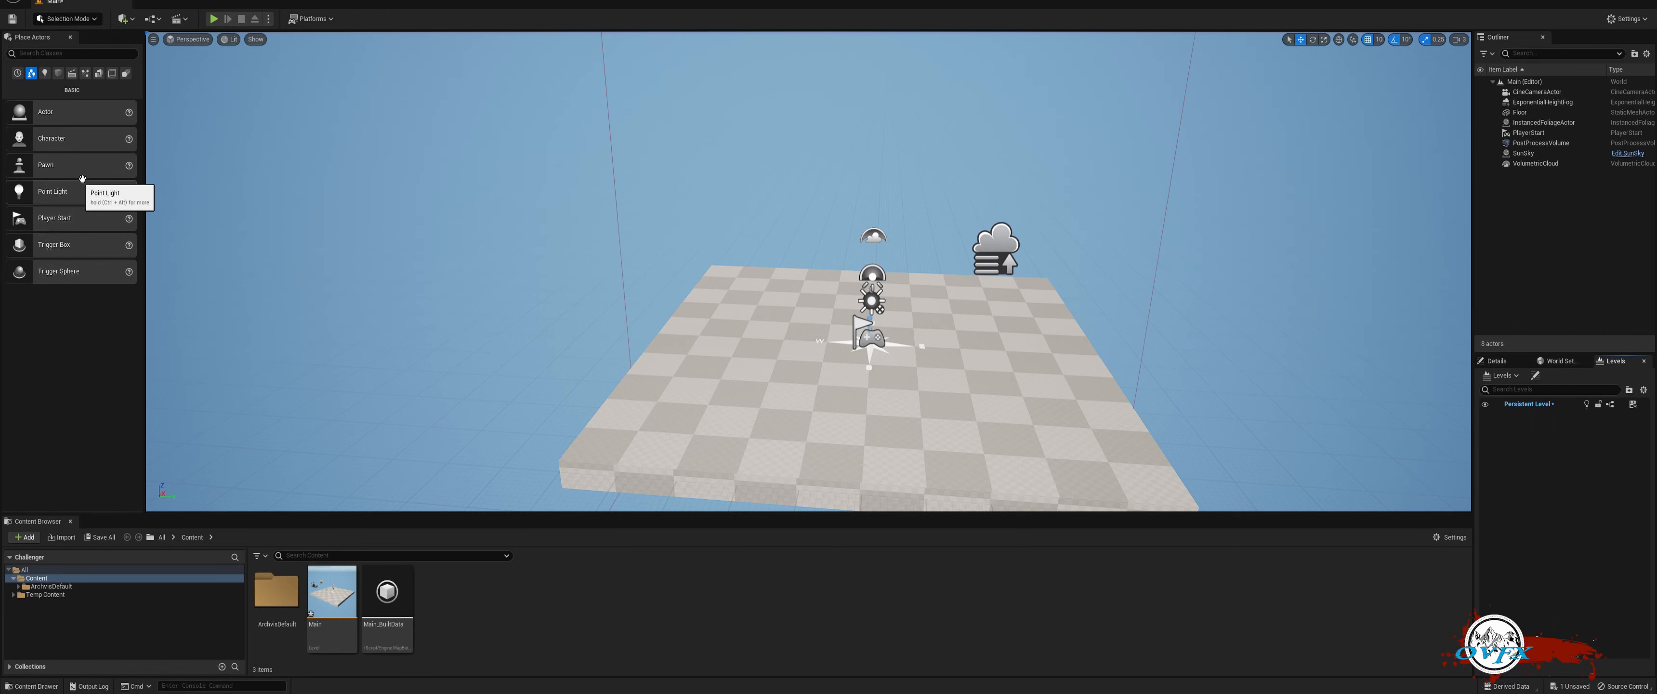
# Step: Place an empty actor on the checkered floor and delete it again
pyautogui.moveTo(47, 112); pyautogui.dragTo(778, 380)
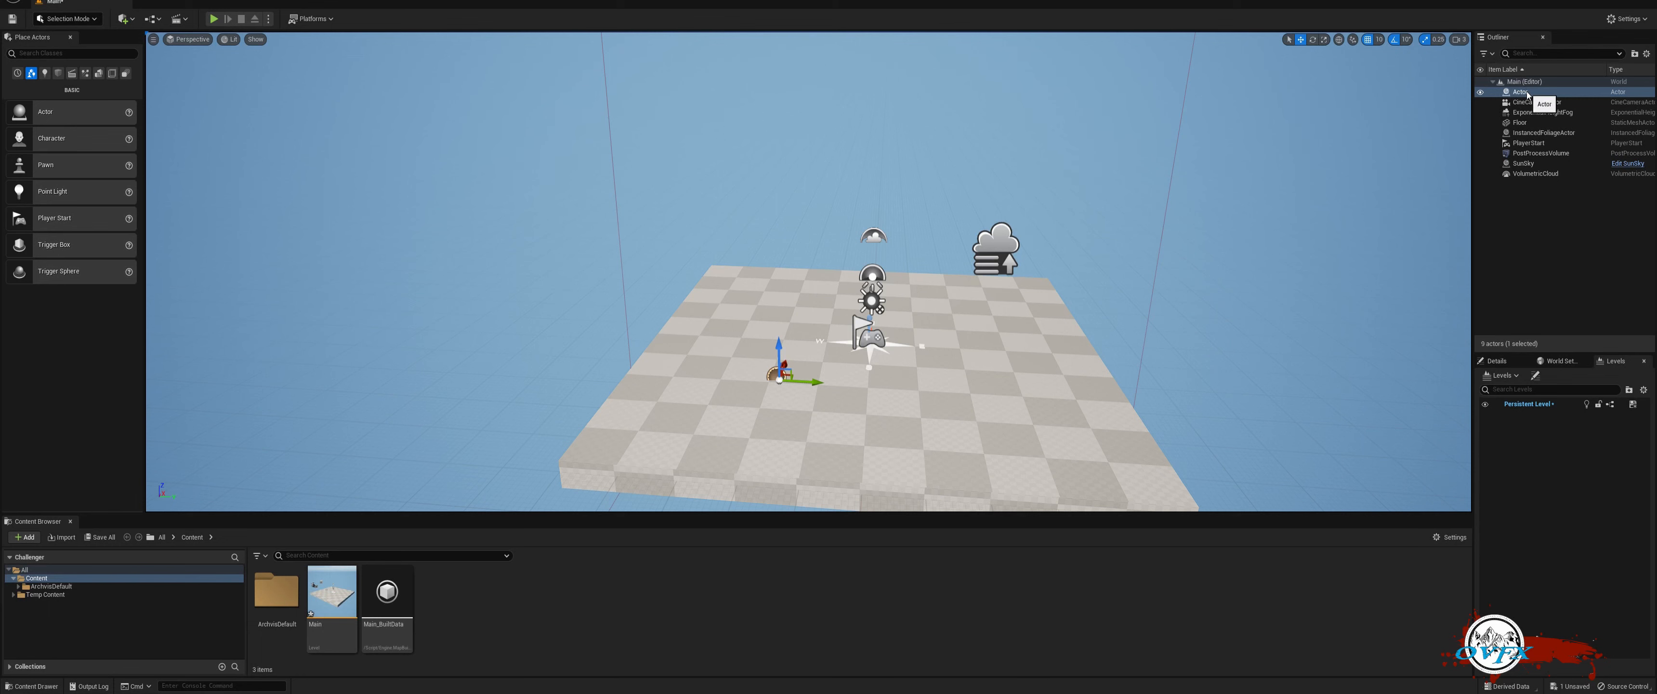
pyautogui.press('Delete')
# Step: Place a point light on the floor and try a pink light color for it
pyautogui.click(45, 73)
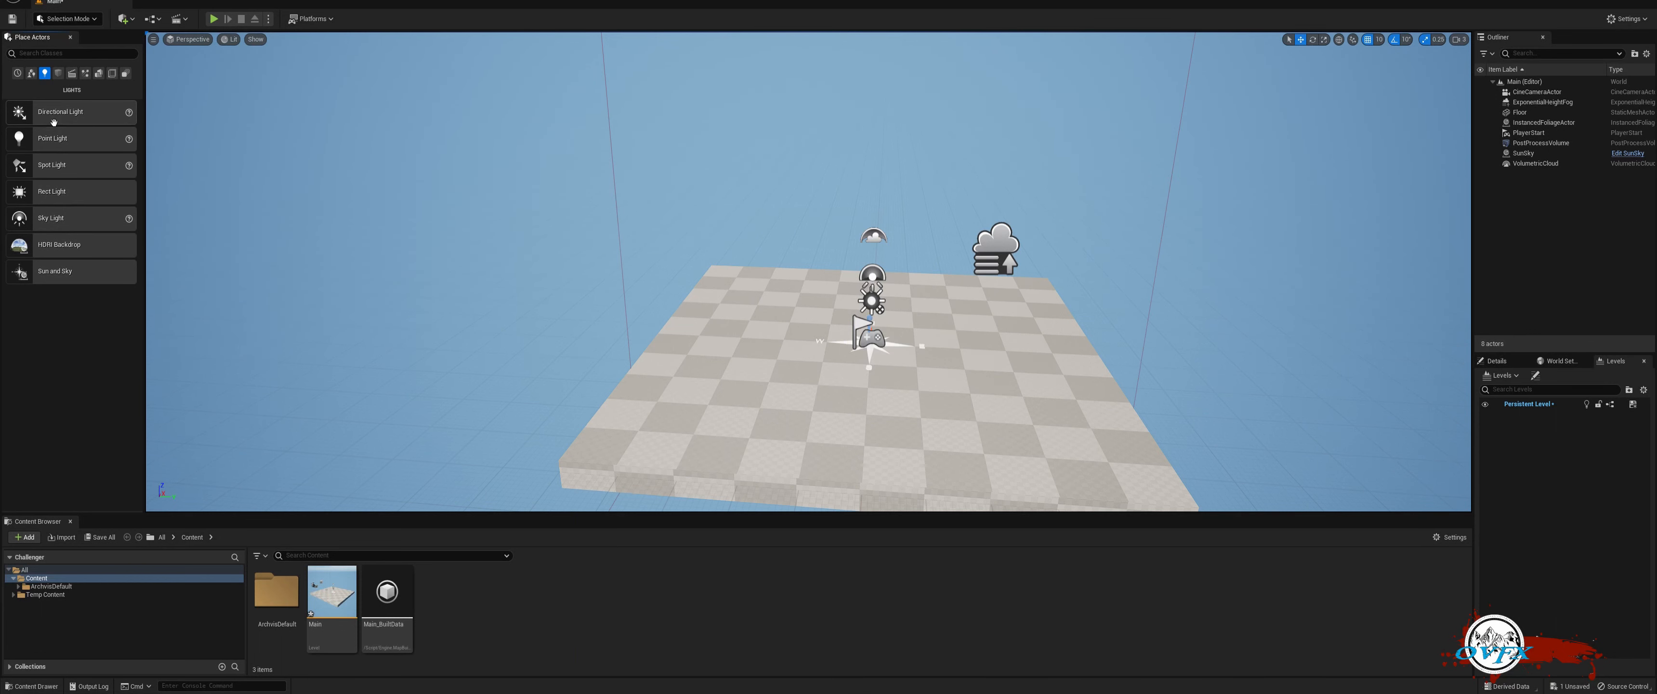
pyautogui.moveTo(50, 148); pyautogui.dragTo(783, 381)
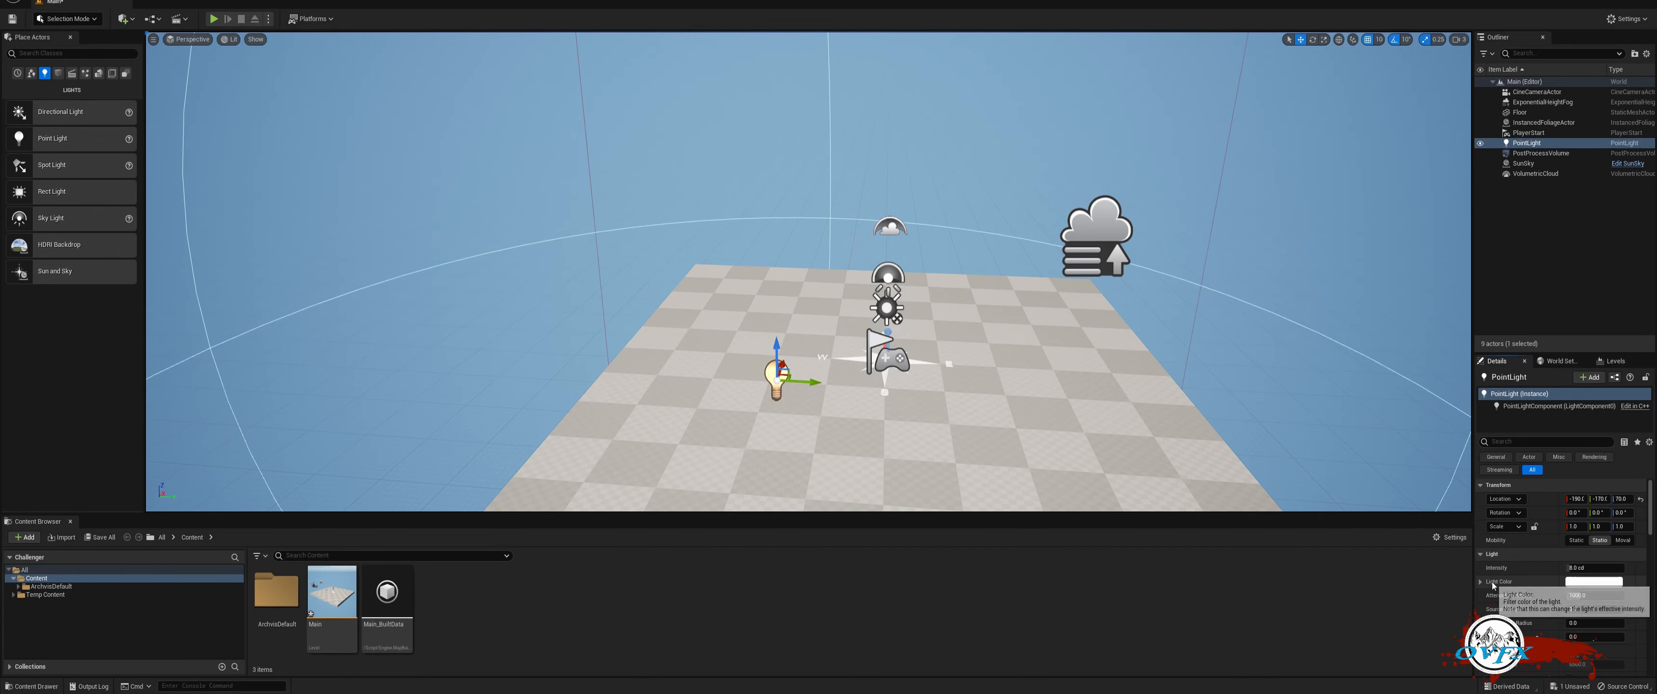
pyautogui.click(1589, 582)
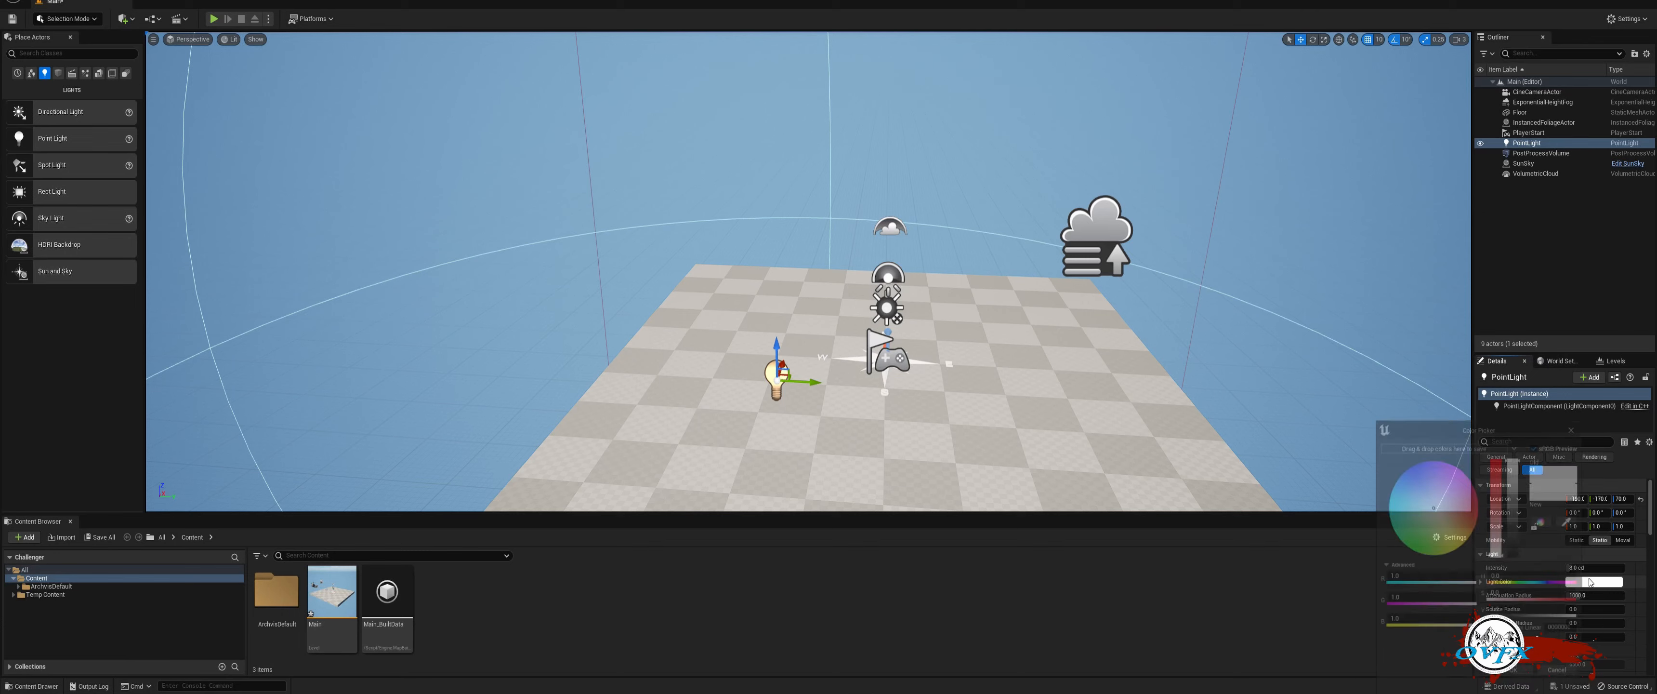
pyautogui.moveTo(1445, 510)
pyautogui.mouseDown()
pyautogui.moveTo(1483, 507)
pyautogui.moveTo(1466, 506)
pyautogui.mouseUp()
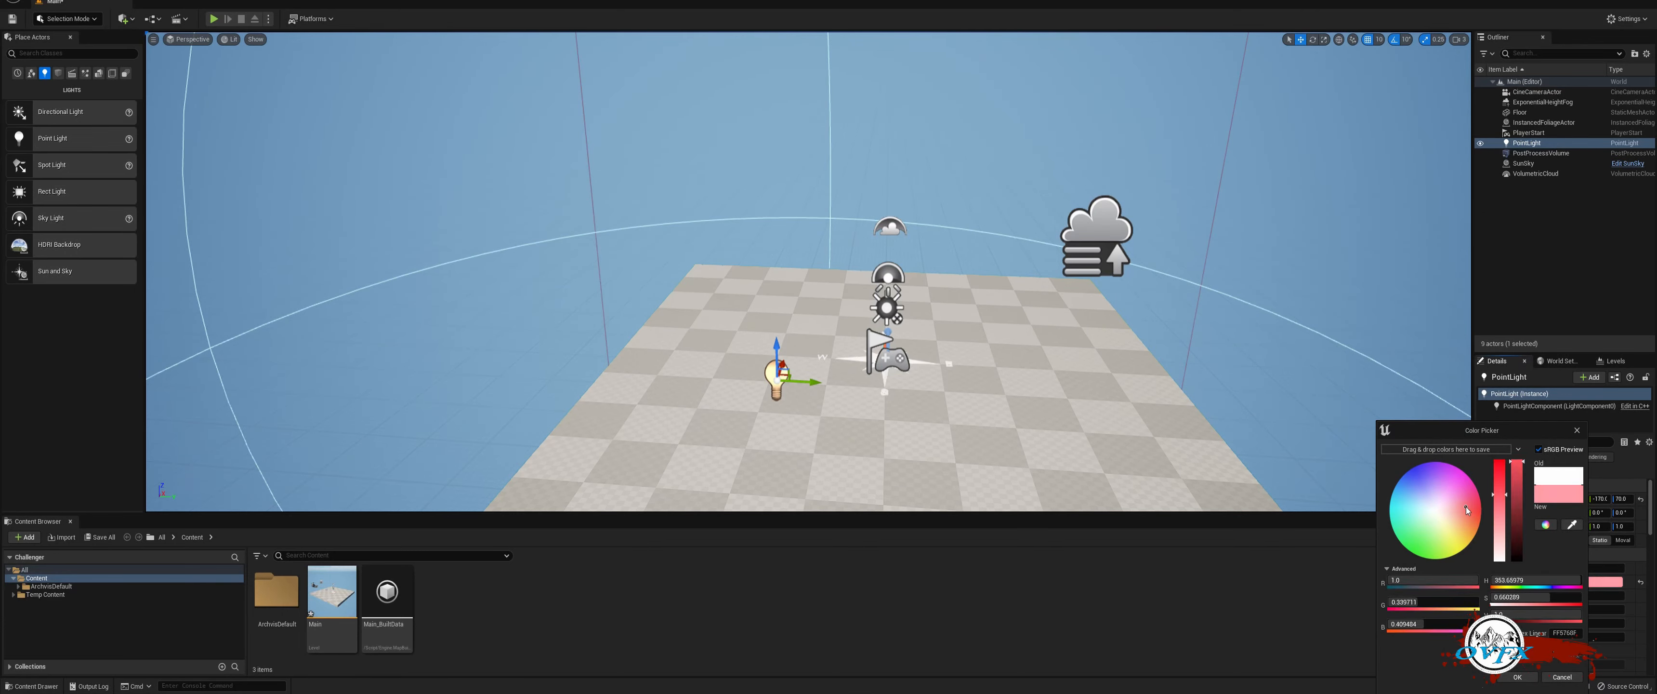
pyautogui.click(1517, 676)
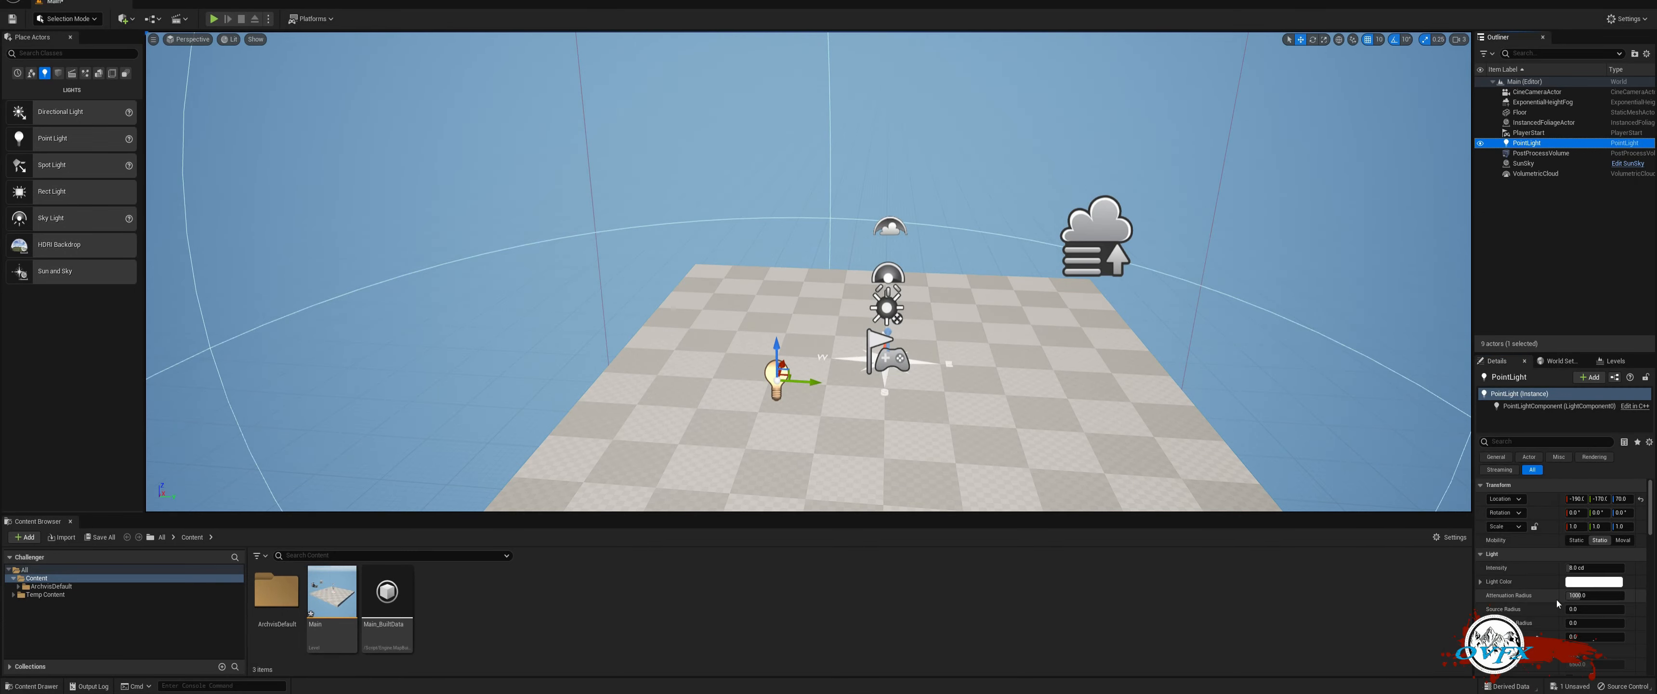
# Step: Reduce the point light's attenuation radius and delete the light from the level
pyautogui.moveTo(1569, 595); pyautogui.dragTo(1606, 595)
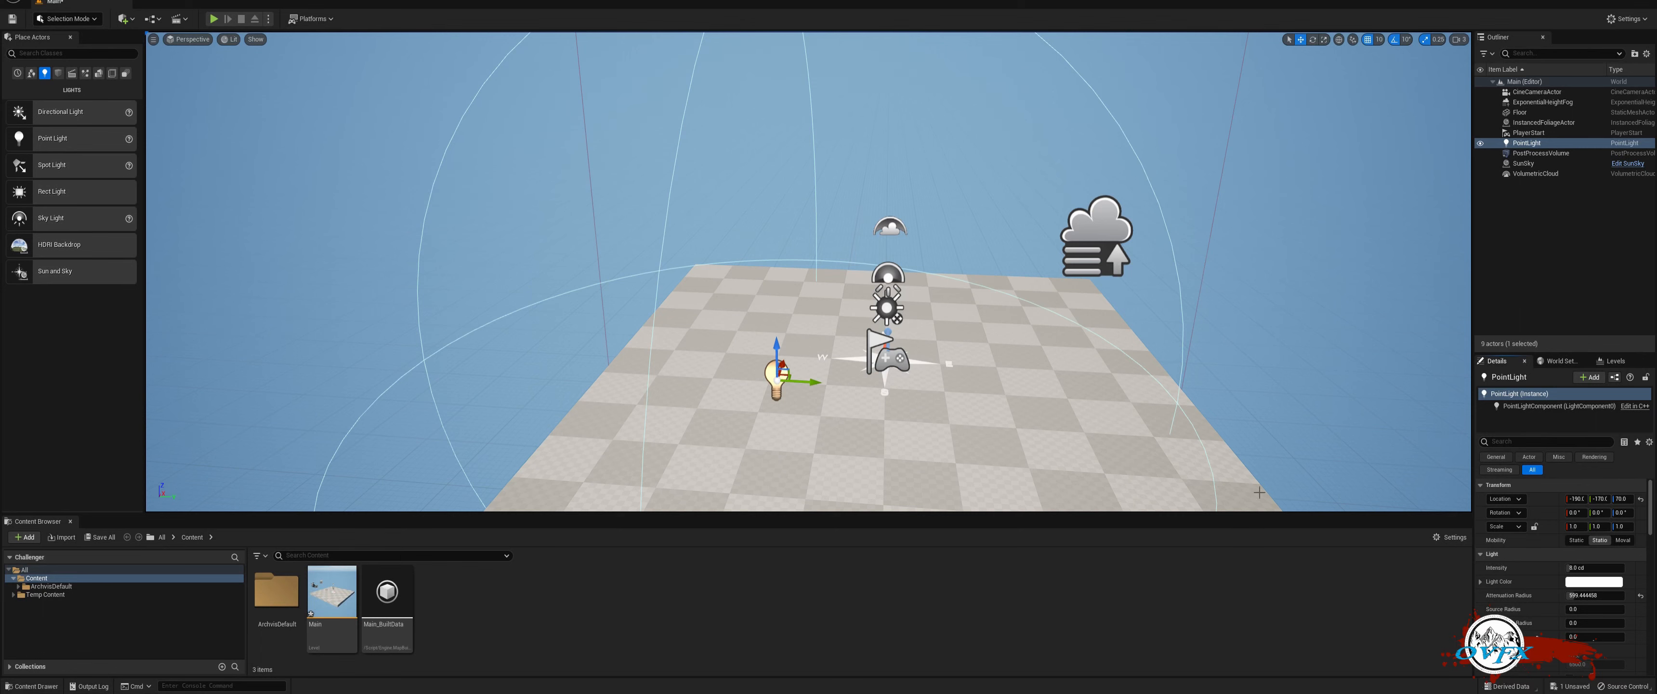
pyautogui.click(1523, 144)
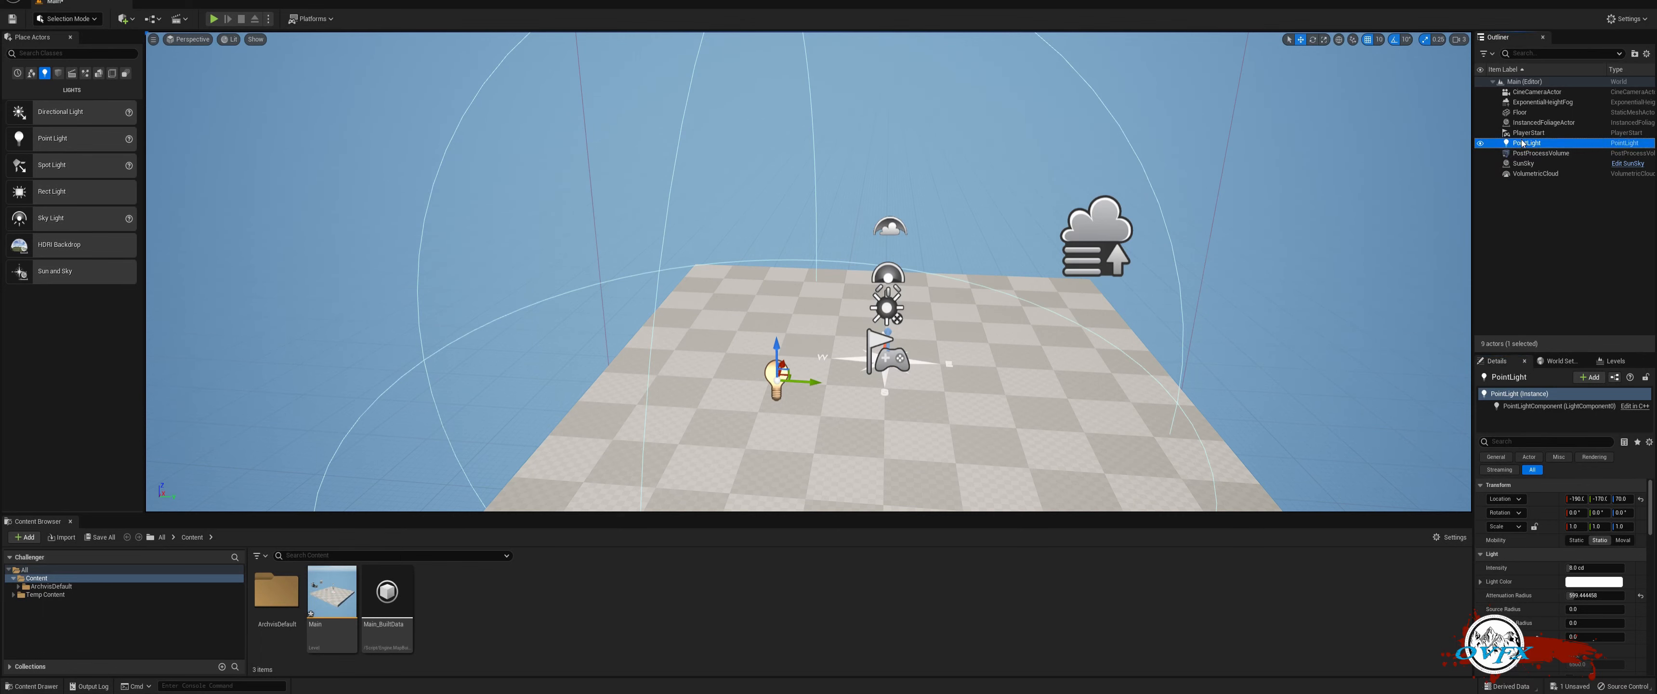
pyautogui.press('Delete')
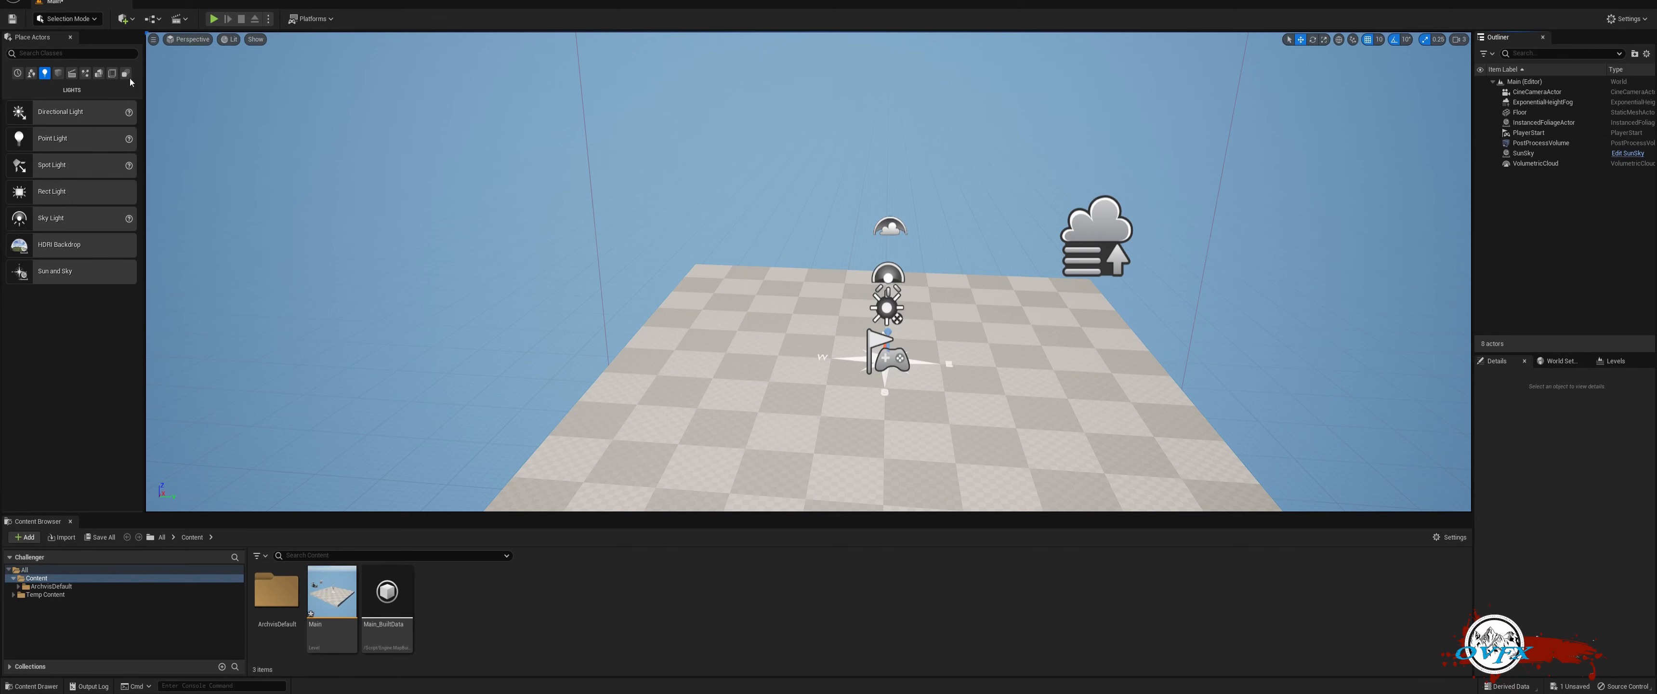
# Step: Place a second cine camera actor on the floor, raise it slightly and delete it
pyautogui.click(59, 75)
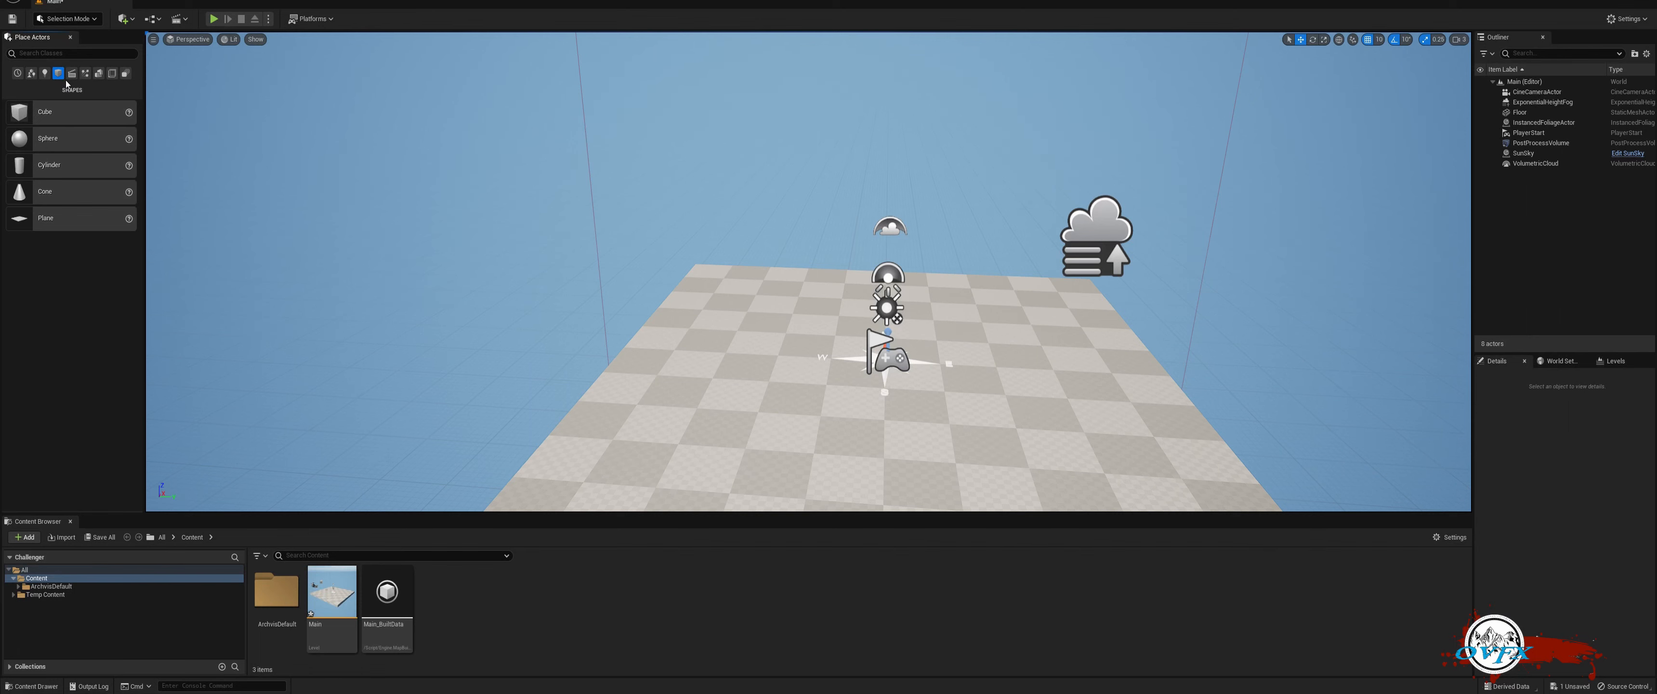
pyautogui.click(71, 75)
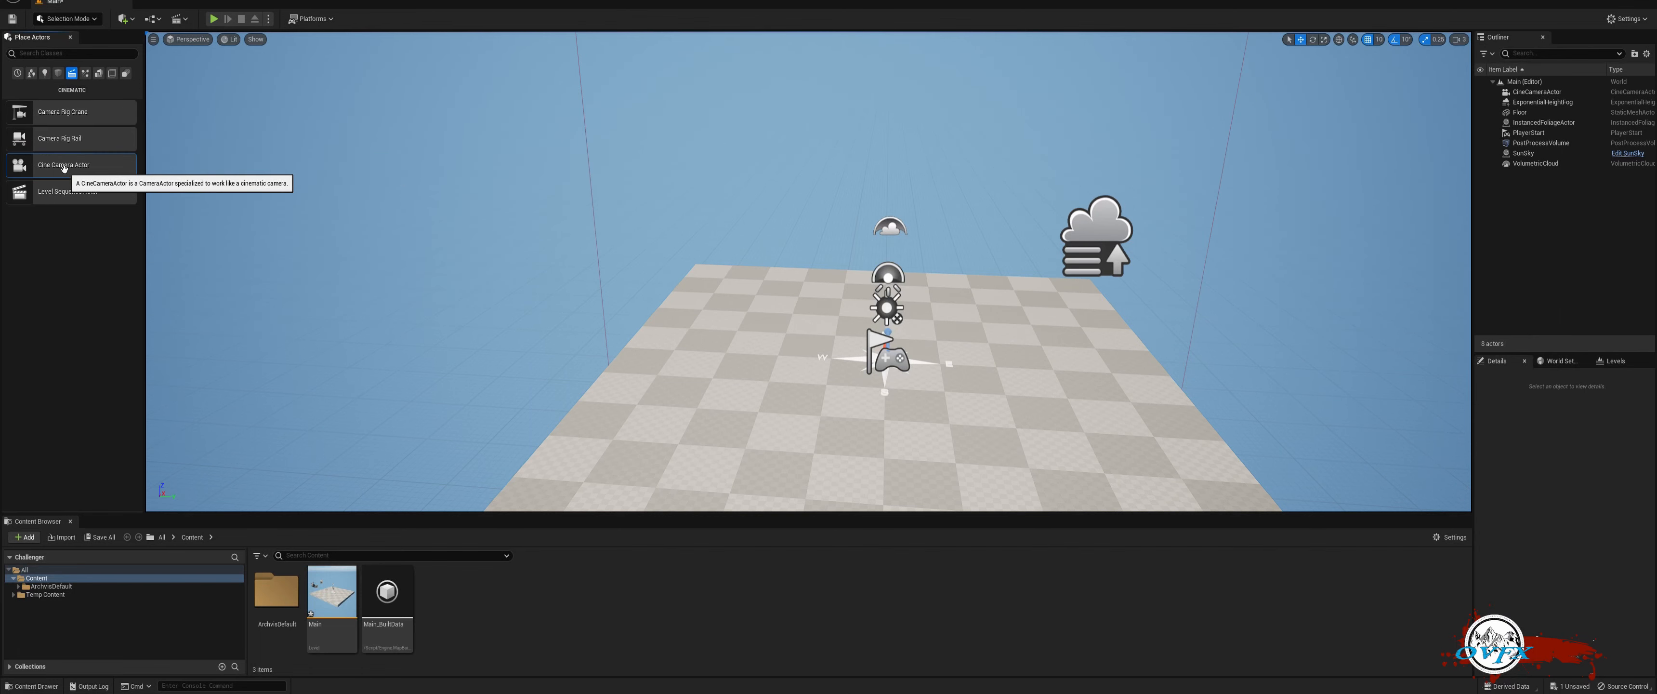
pyautogui.moveTo(64, 165); pyautogui.dragTo(769, 407)
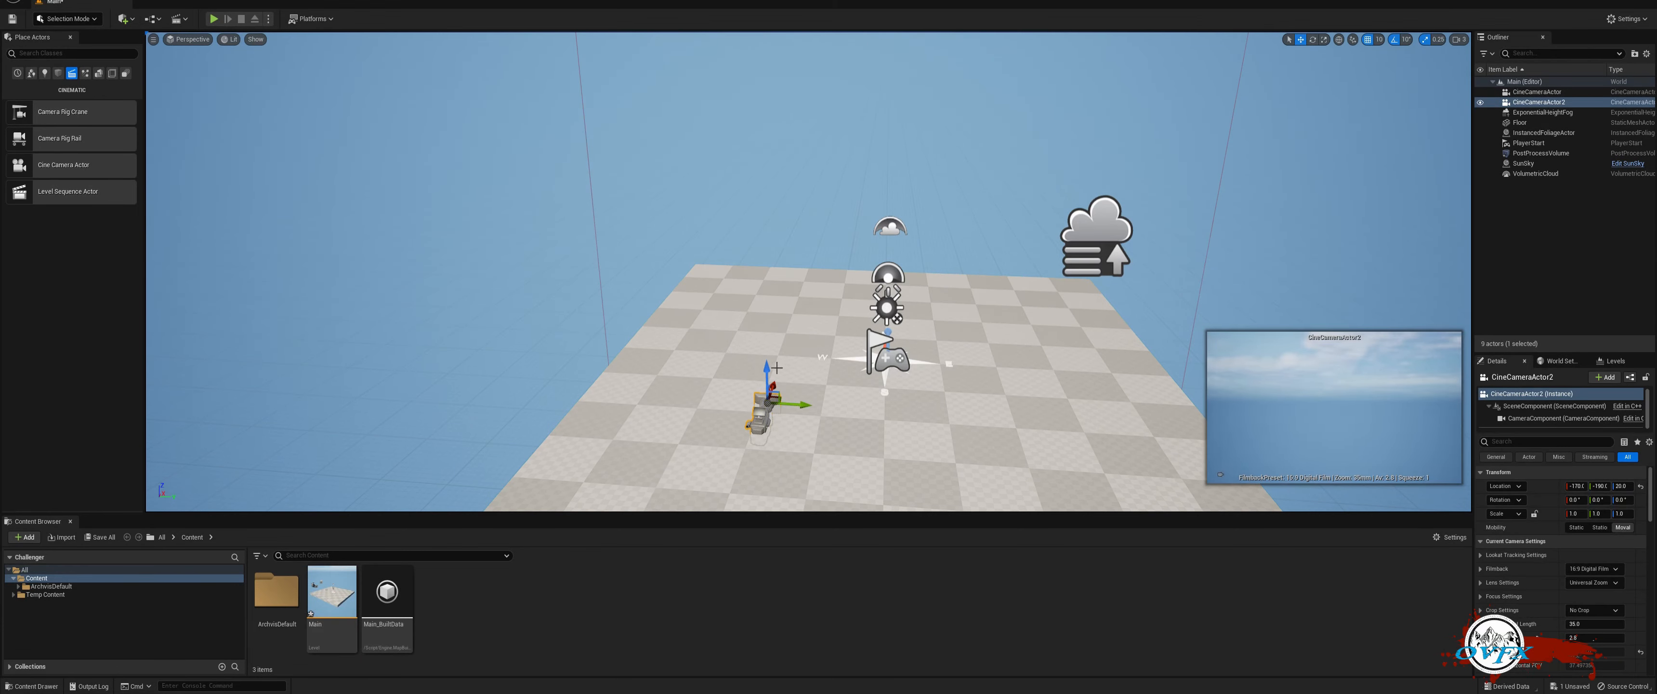
pyautogui.moveTo(766, 369)
pyautogui.mouseDown()
pyautogui.moveTo(769, 308)
pyautogui.moveTo(775, 342)
pyautogui.moveTo(738, 427)
pyautogui.moveTo(767, 387)
pyautogui.mouseUp()
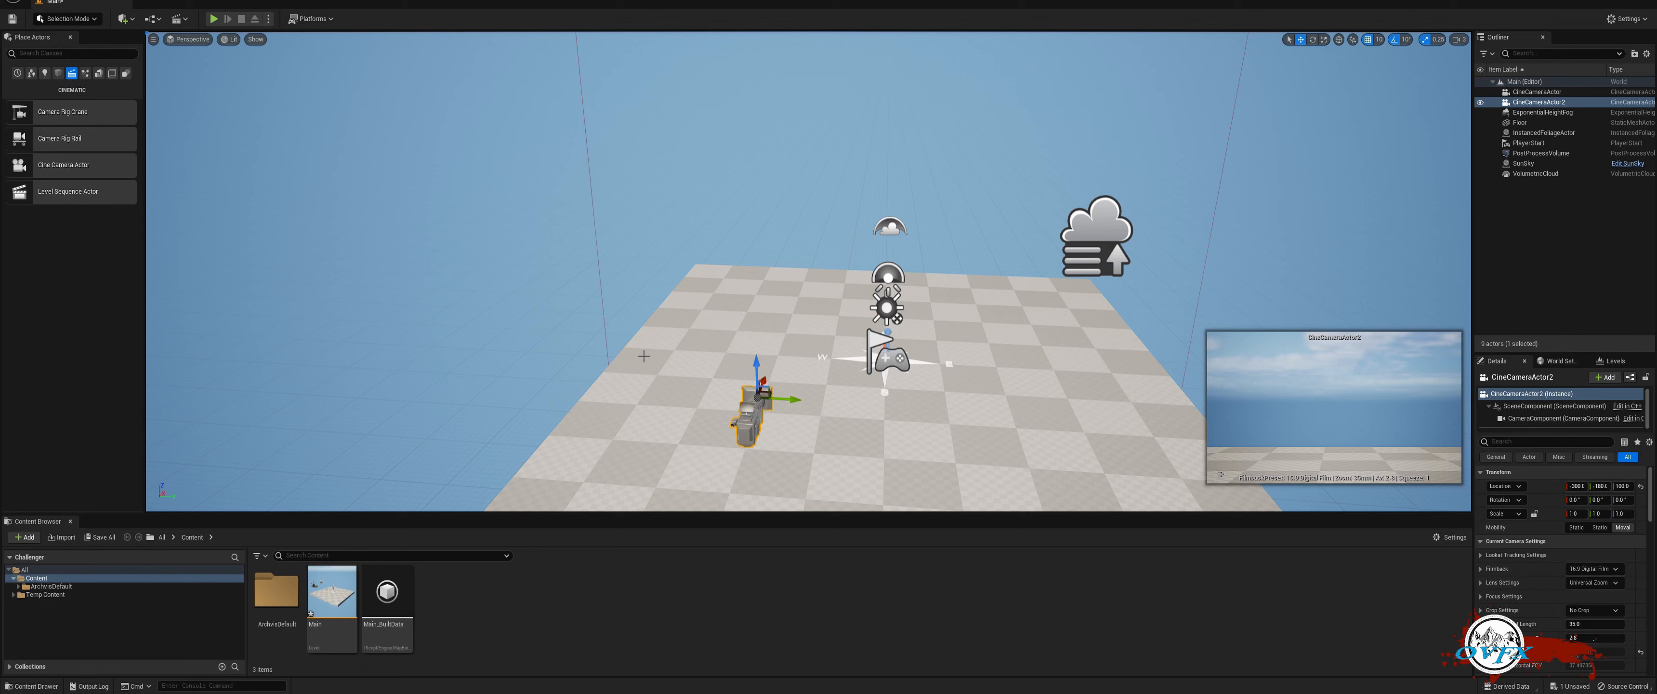
pyautogui.press('Delete')
# Step: Look through the remaining categories of placeable actors, including volumes, and return to the lights
pyautogui.click(84, 73)
pyautogui.click(98, 72)
pyautogui.click(112, 73)
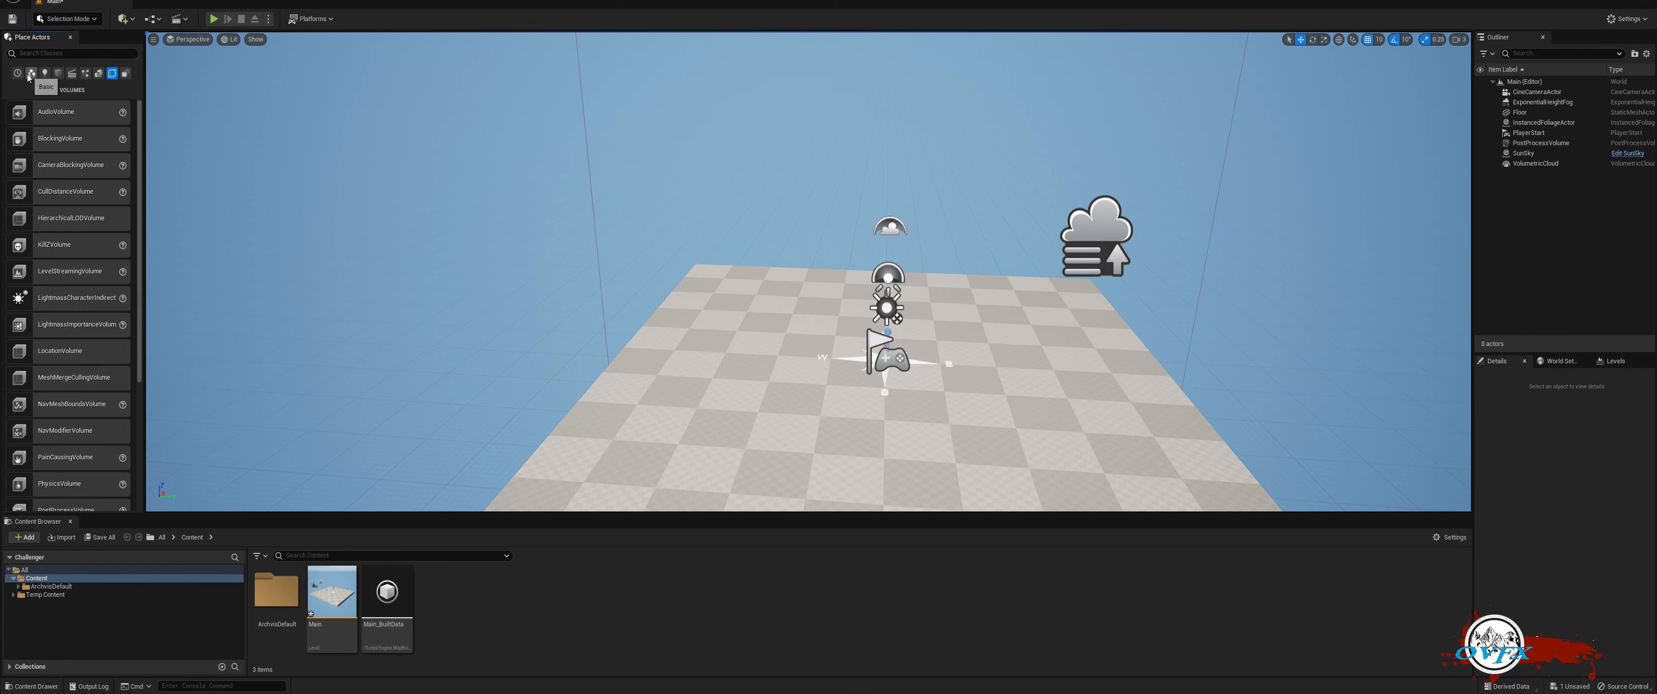
pyautogui.click(45, 73)
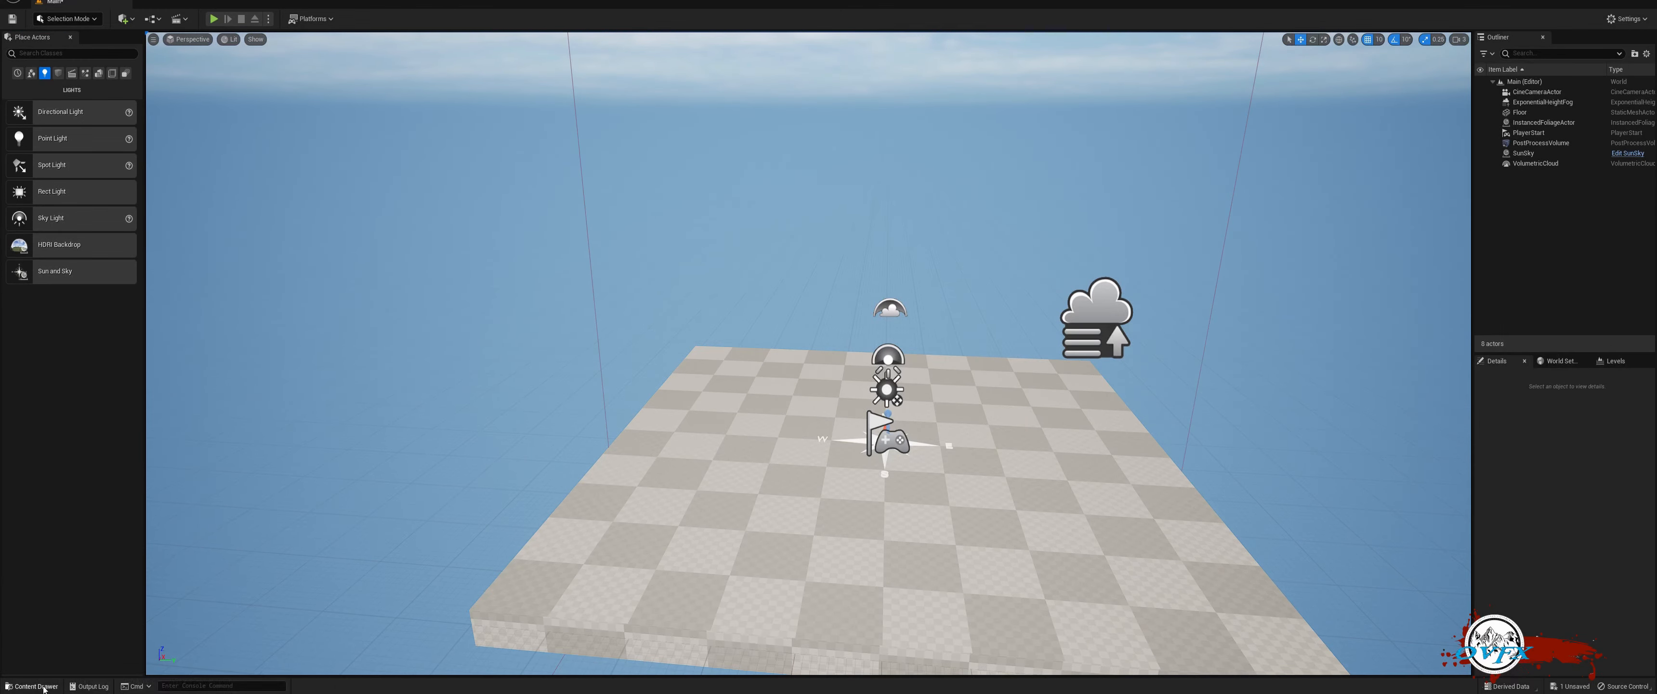
# Step: Dock the content drawer in the editor layout and make the content browser taller
pyautogui.click(44, 686)
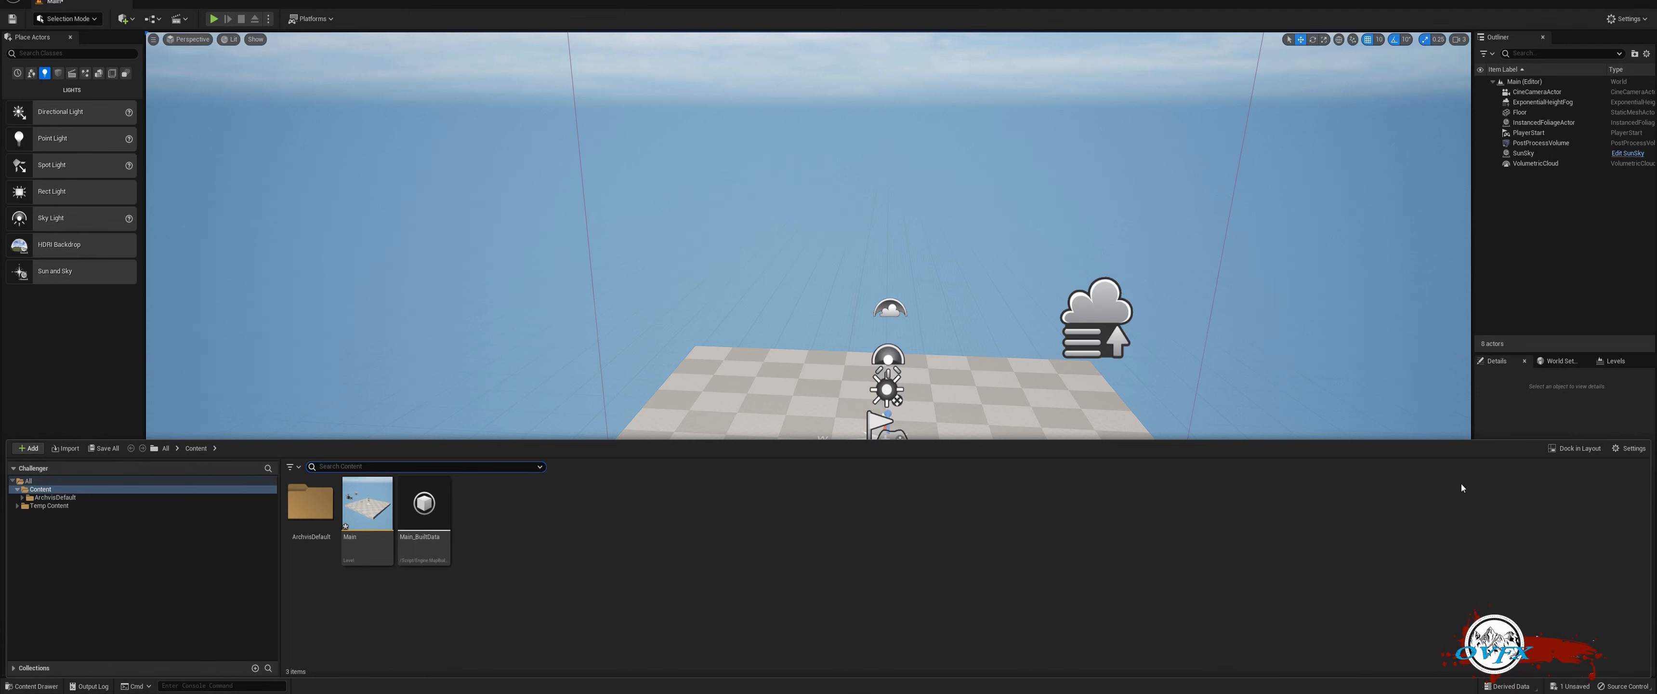
pyautogui.click(1577, 448)
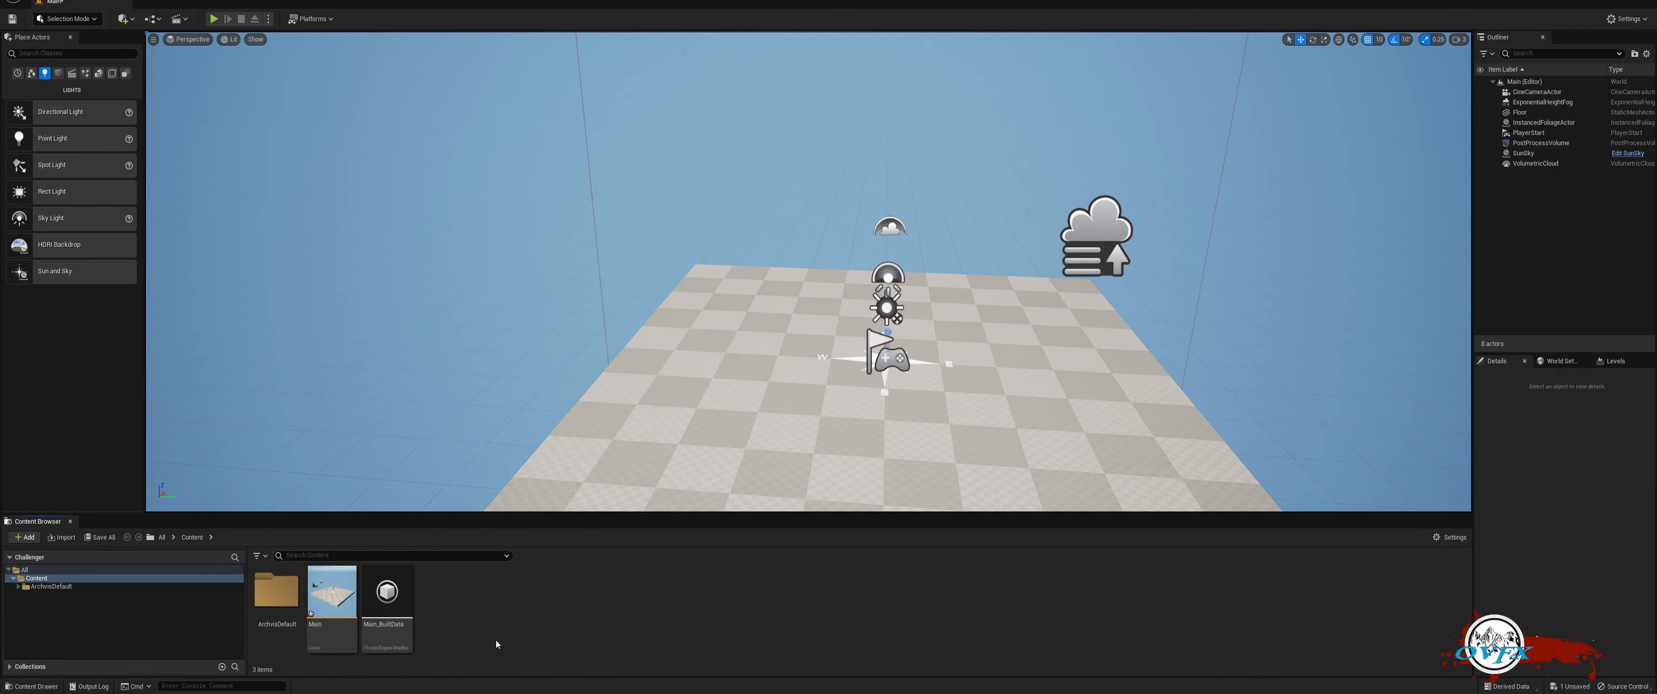
pyautogui.moveTo(549, 513); pyautogui.dragTo(348, 475)
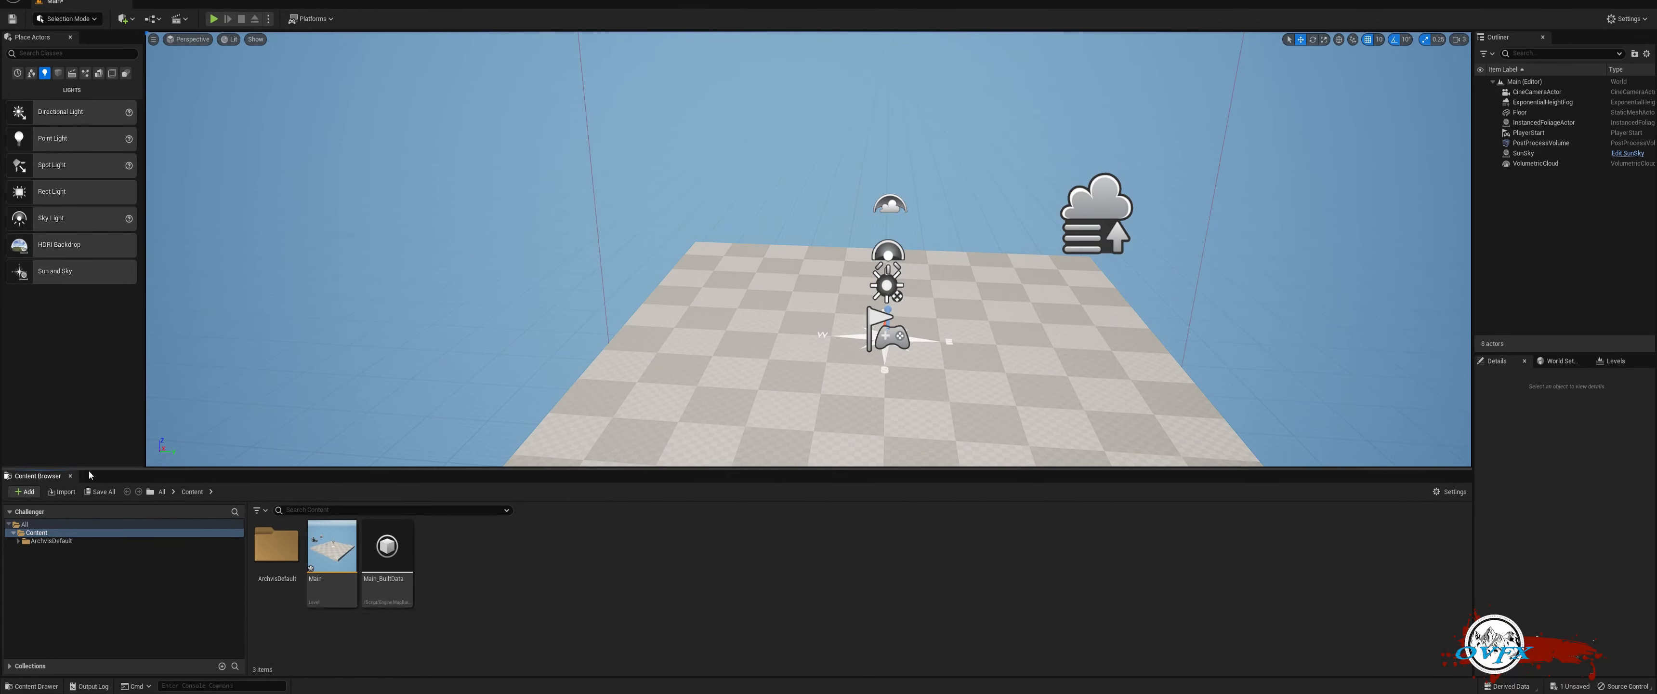
pyautogui.click(71, 475)
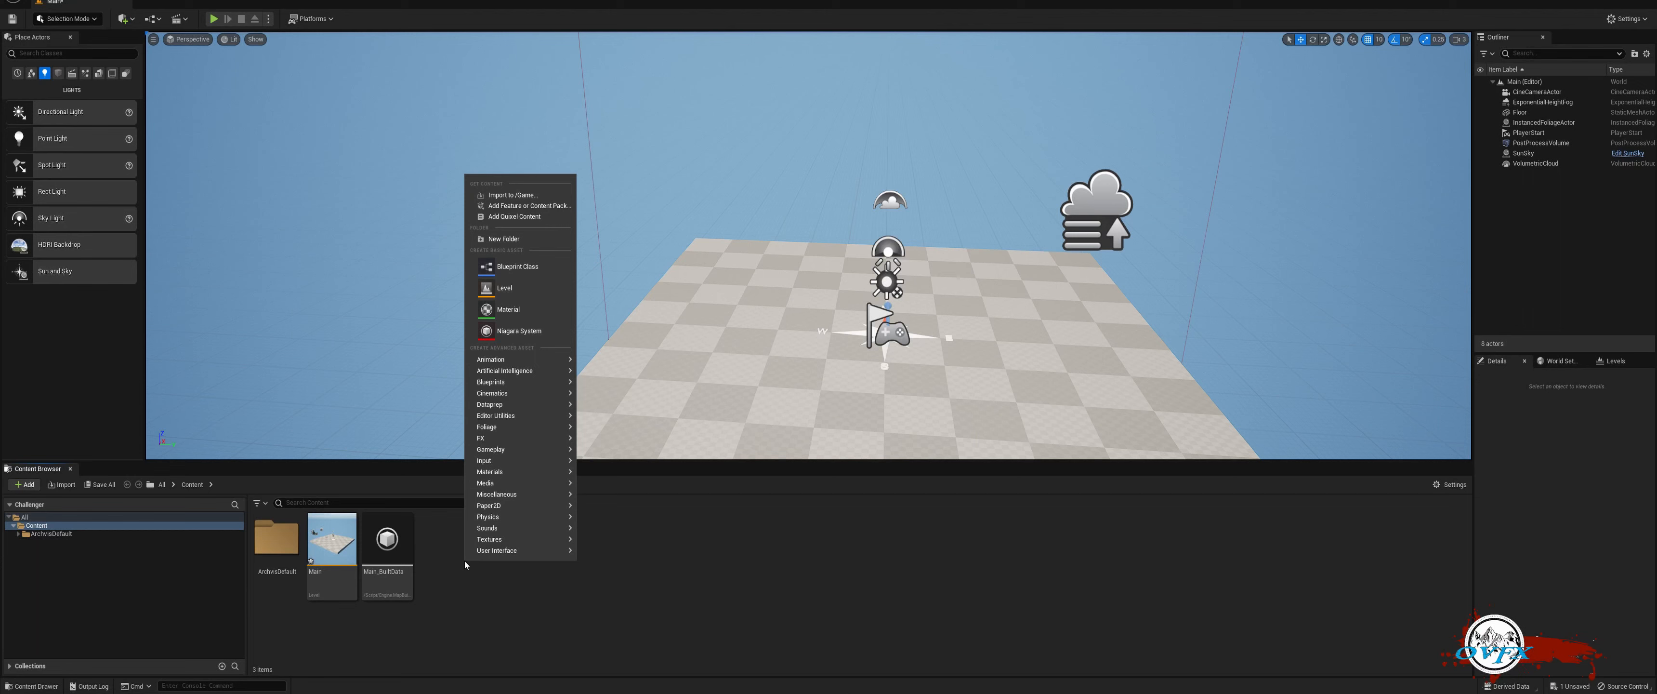
# Step: Create a new material and a new level in the Content folder, keeping their default names
pyautogui.click(509, 310)
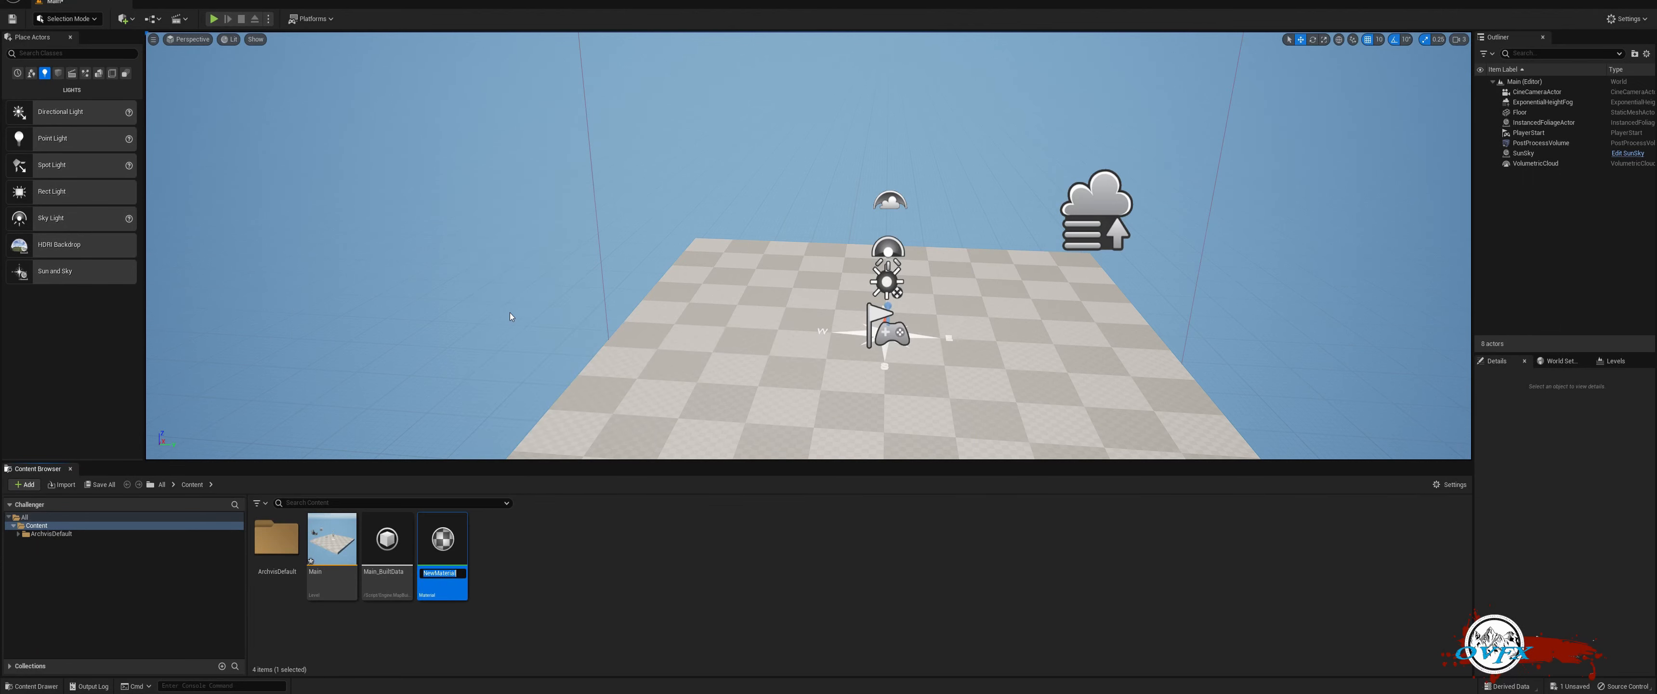
pyautogui.rightClick(503, 582)
pyautogui.click(539, 316)
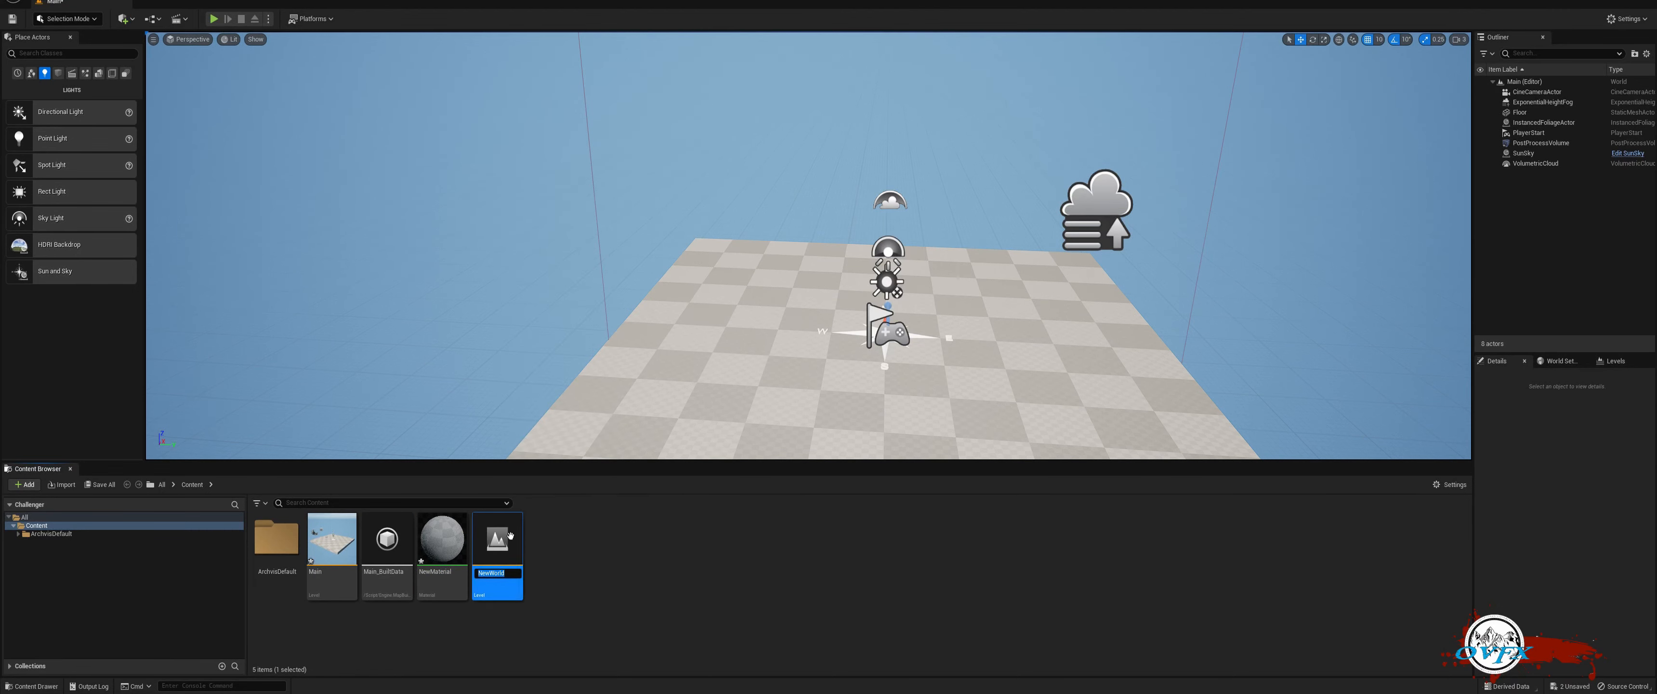
pyautogui.press('Return')
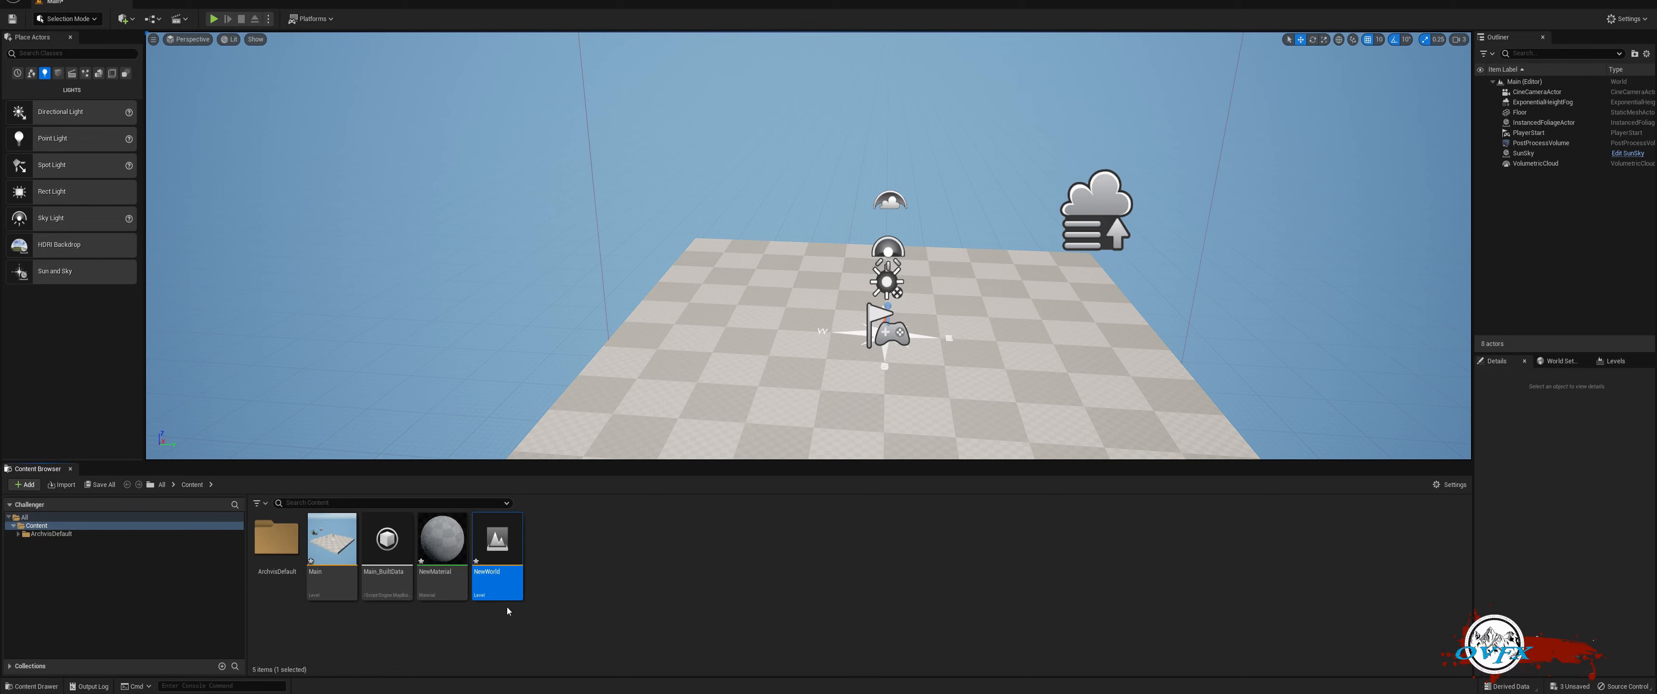
pyautogui.rightClick(452, 610)
pyautogui.click(435, 582)
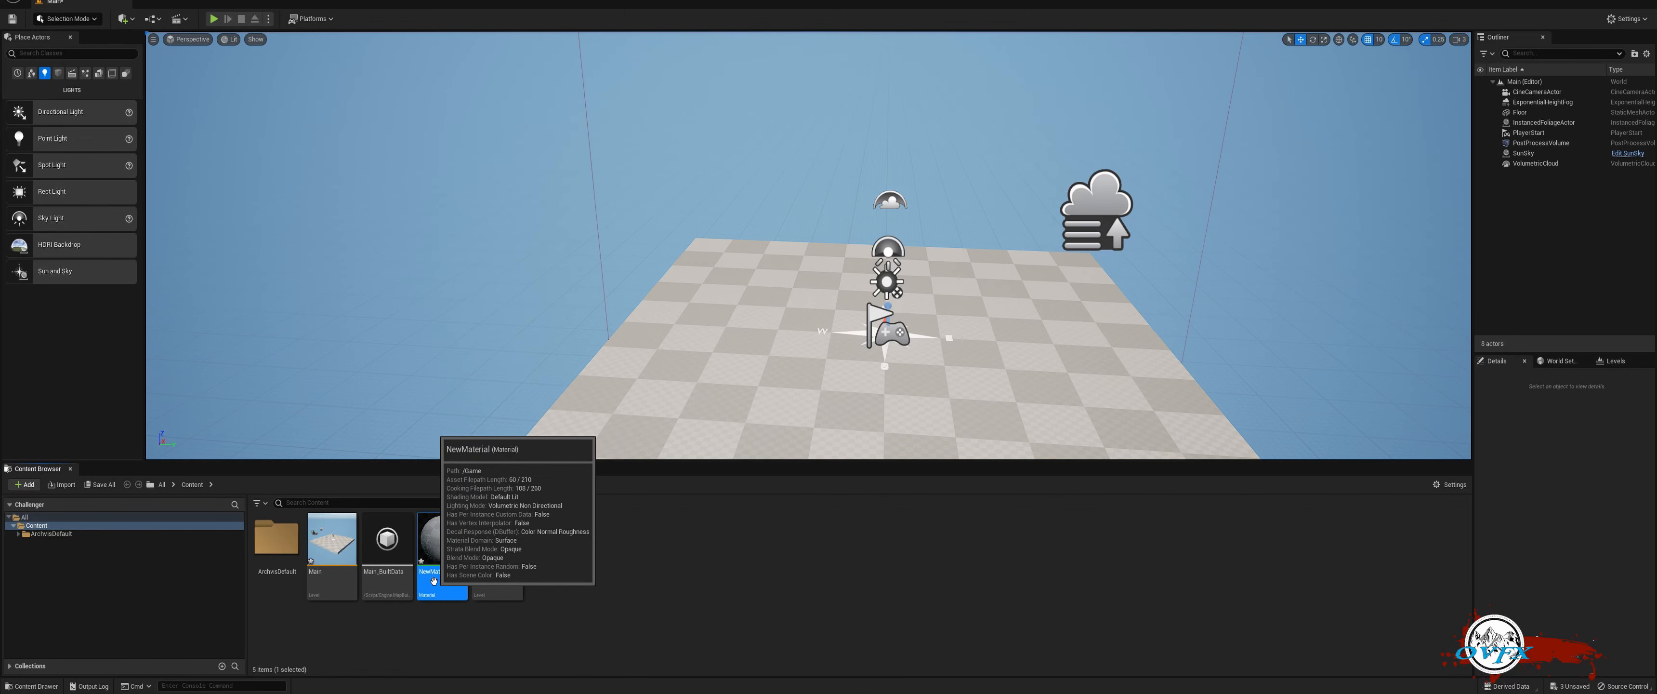
pyautogui.click(596, 605)
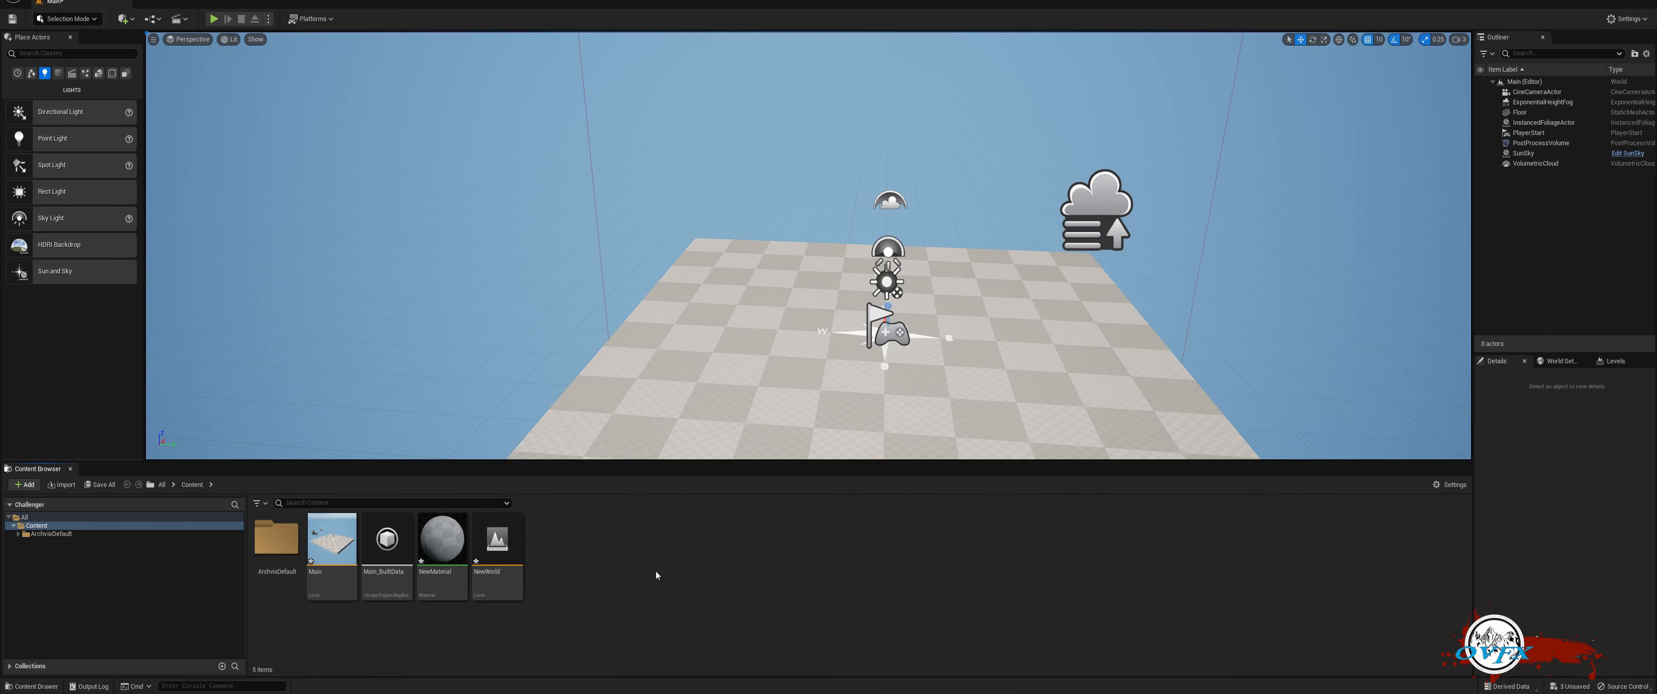
# Step: Open the plugin manager, look through the list of all plugins and close it
pyautogui.click(1624, 20)
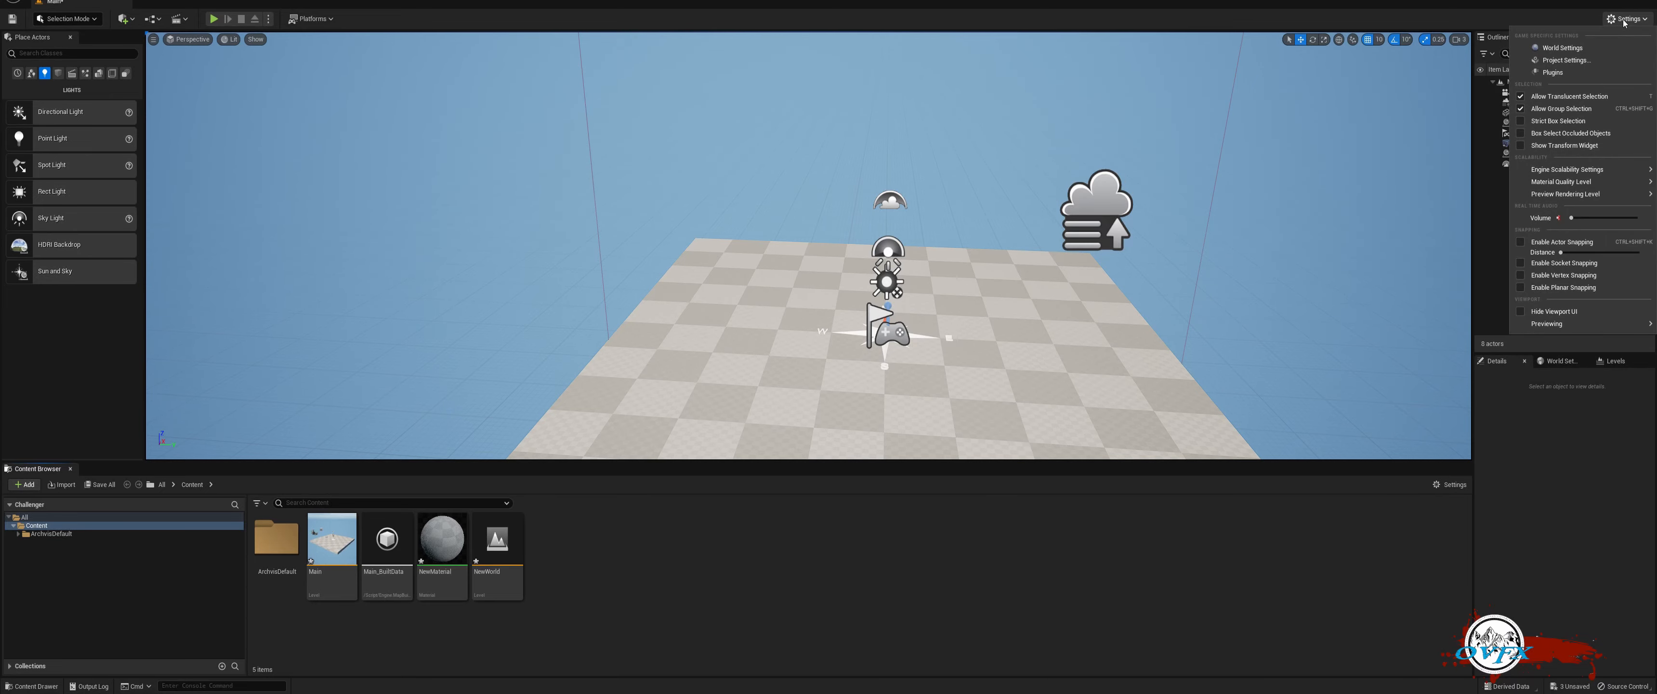
pyautogui.click(1555, 73)
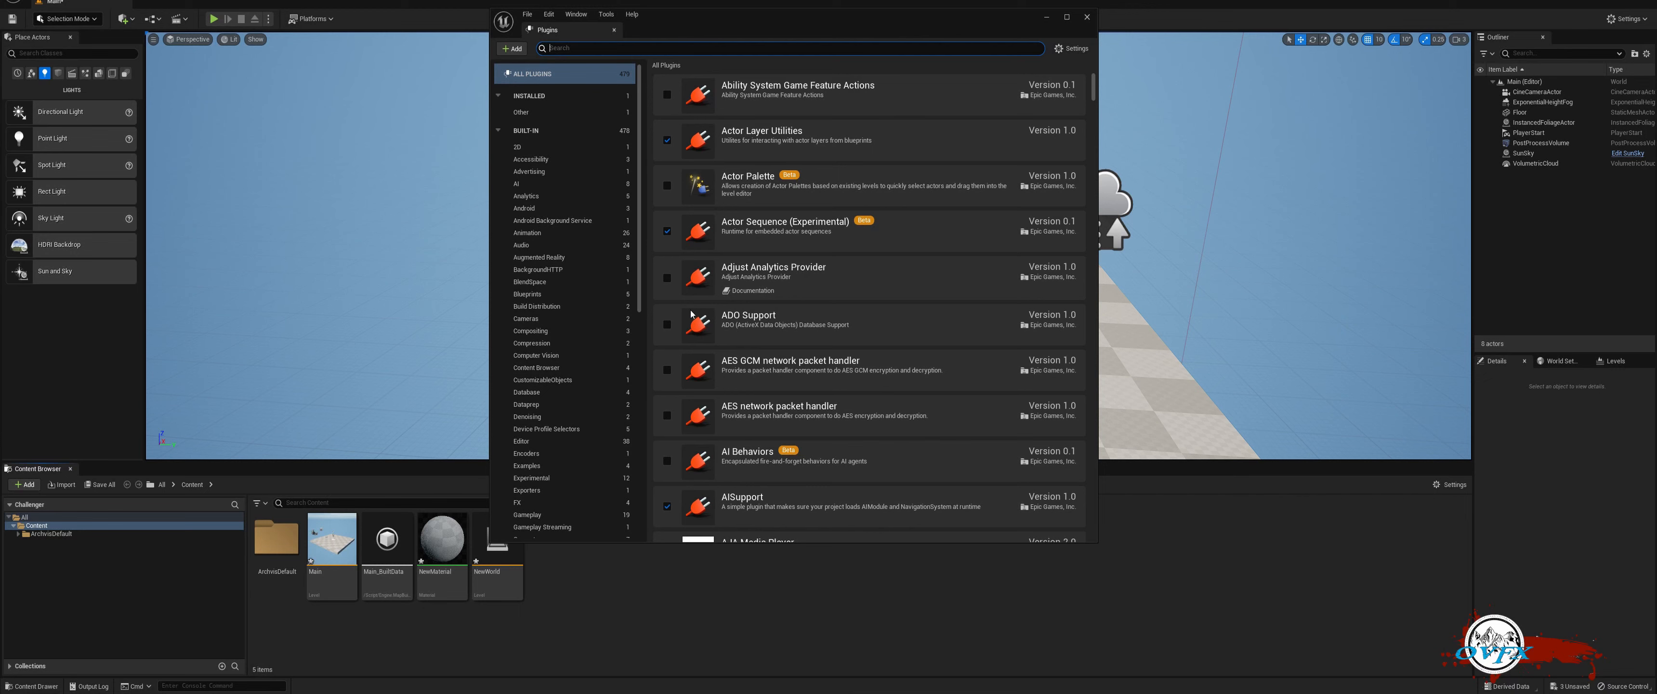
pyautogui.scroll(-15, 738, 275)
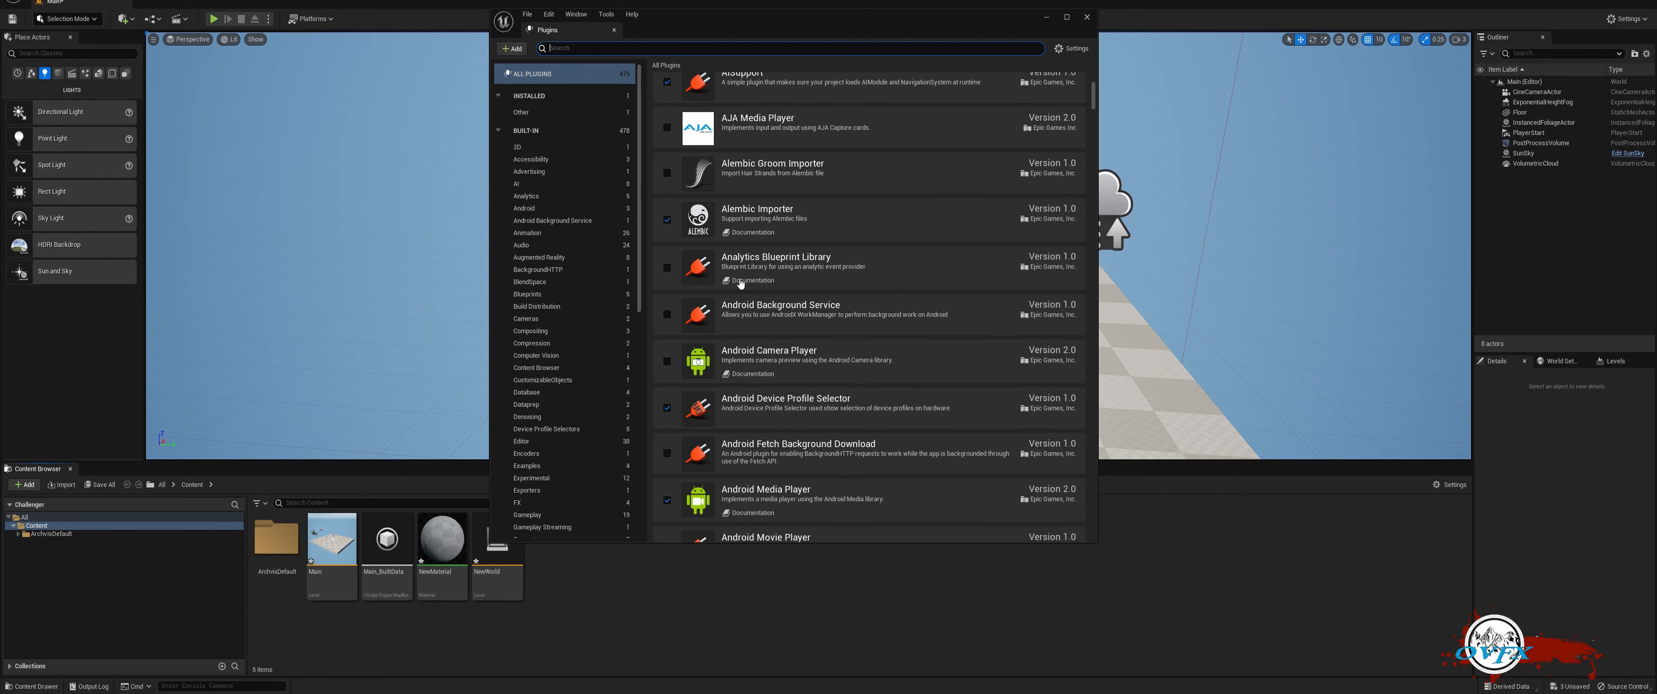
pyautogui.scroll(-3, 634, 339)
pyautogui.scroll(-5, 708, 351)
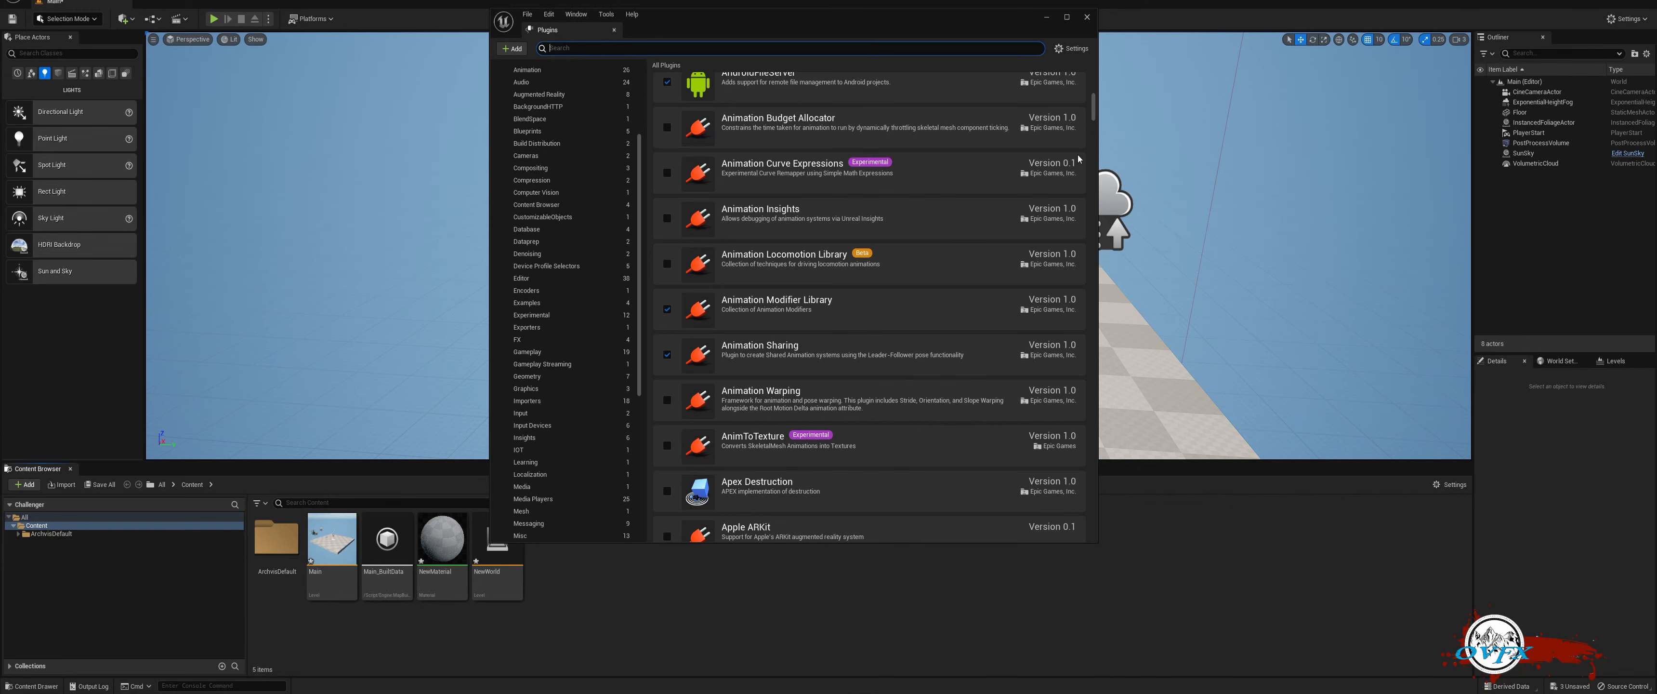
pyautogui.click(1087, 17)
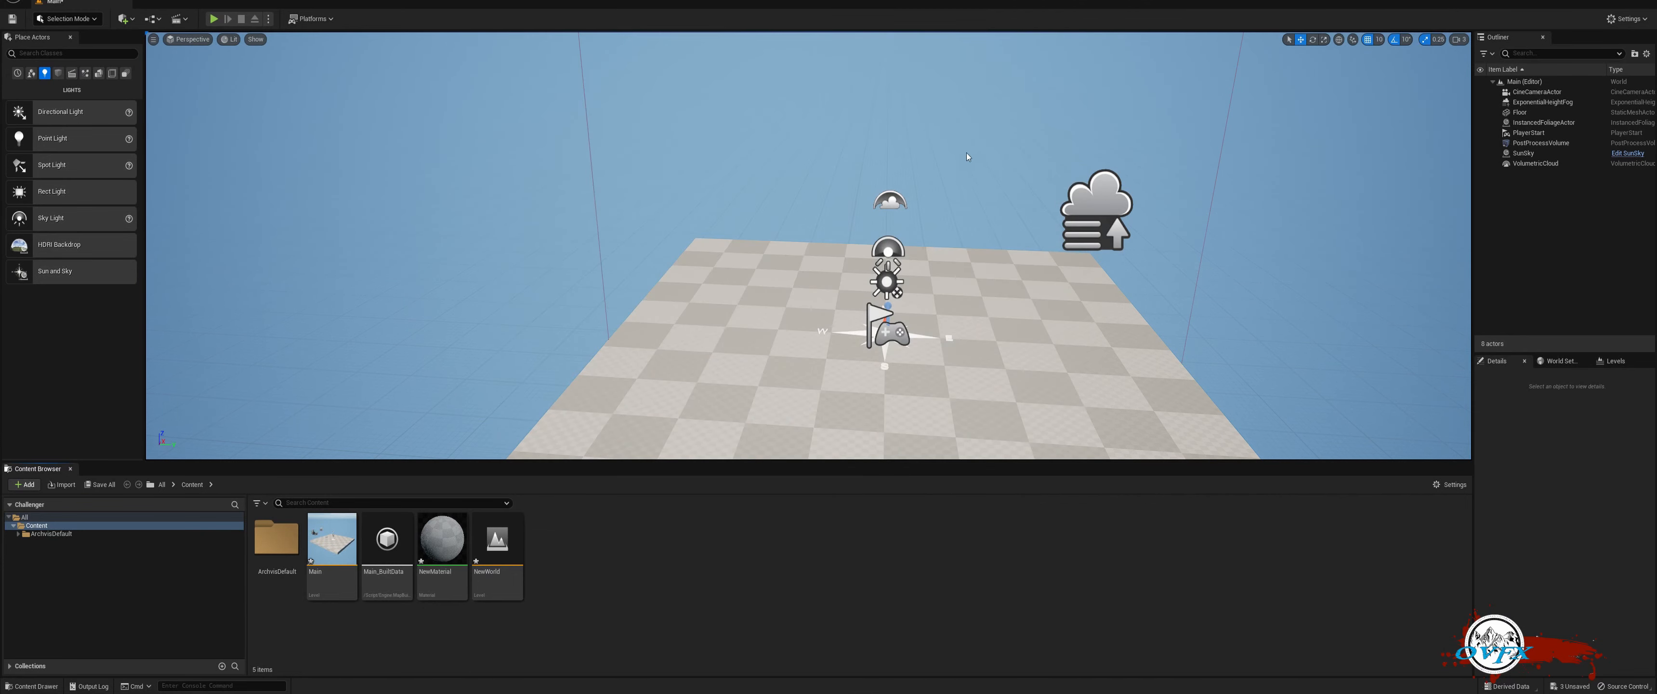